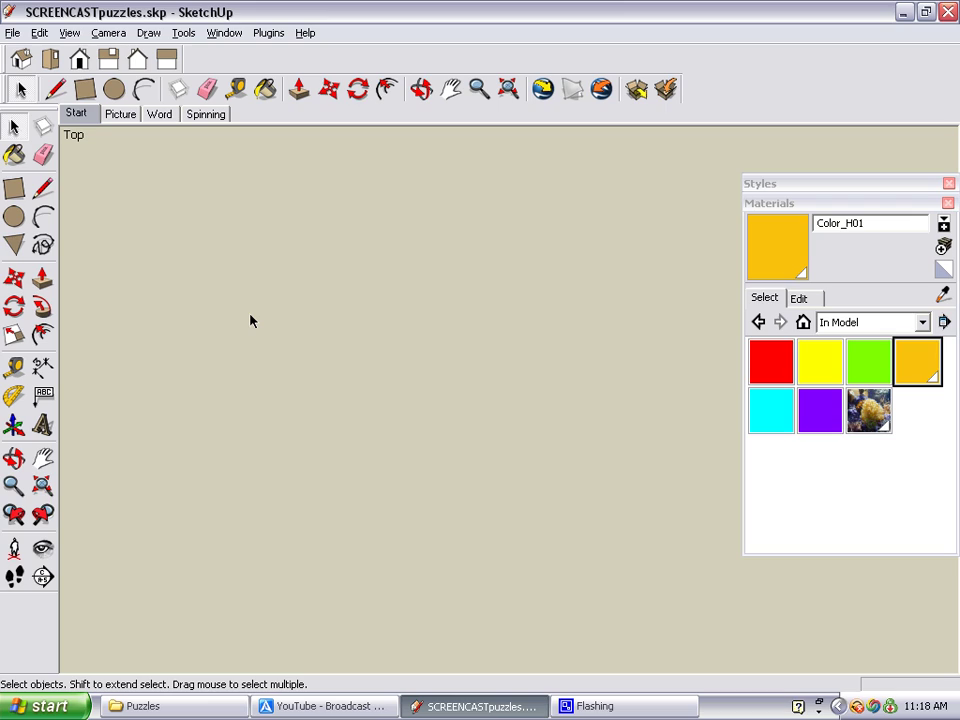
Step: Draw a rectangular puzzle board with the Rectangle tool
click(14, 188)
click(230, 241)
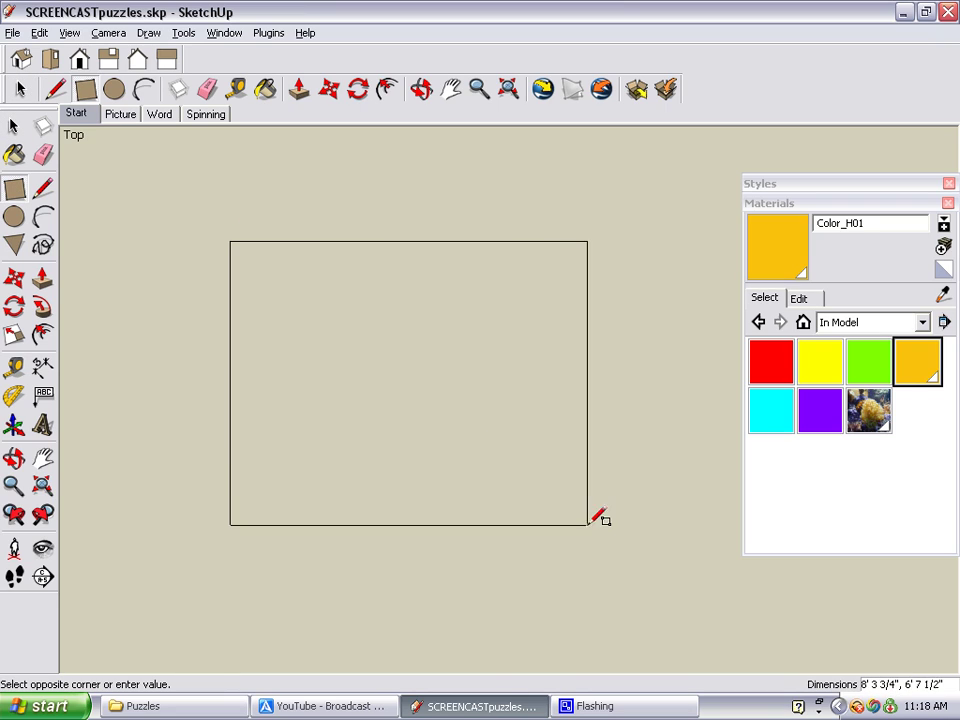
click(601, 533)
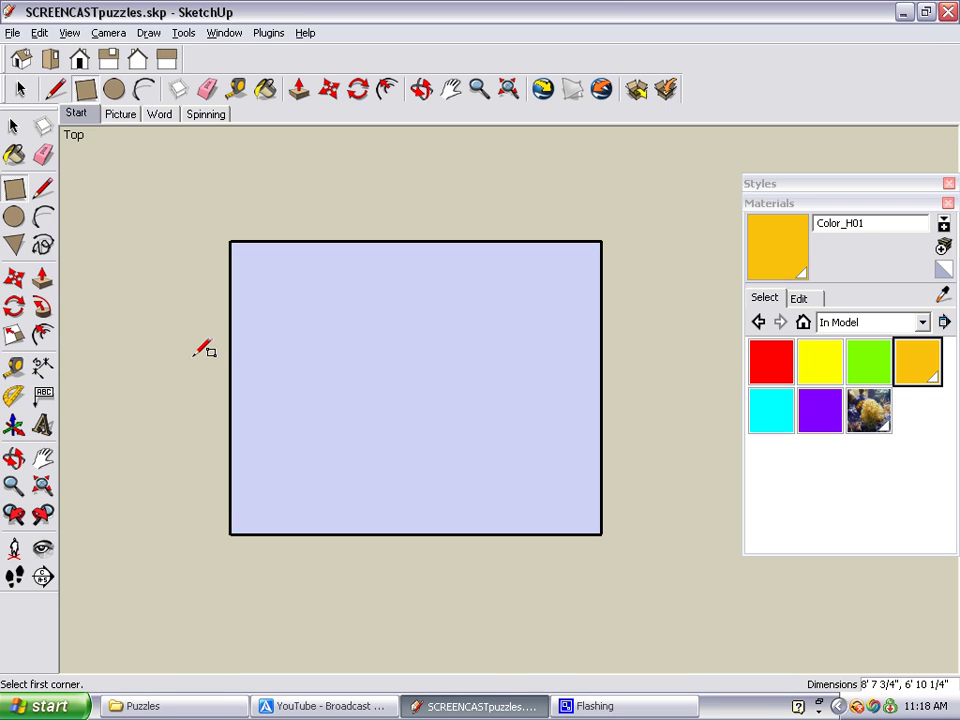
Step: Draw a zigzag cut from the board's left edge up to its top edge
click(46, 194)
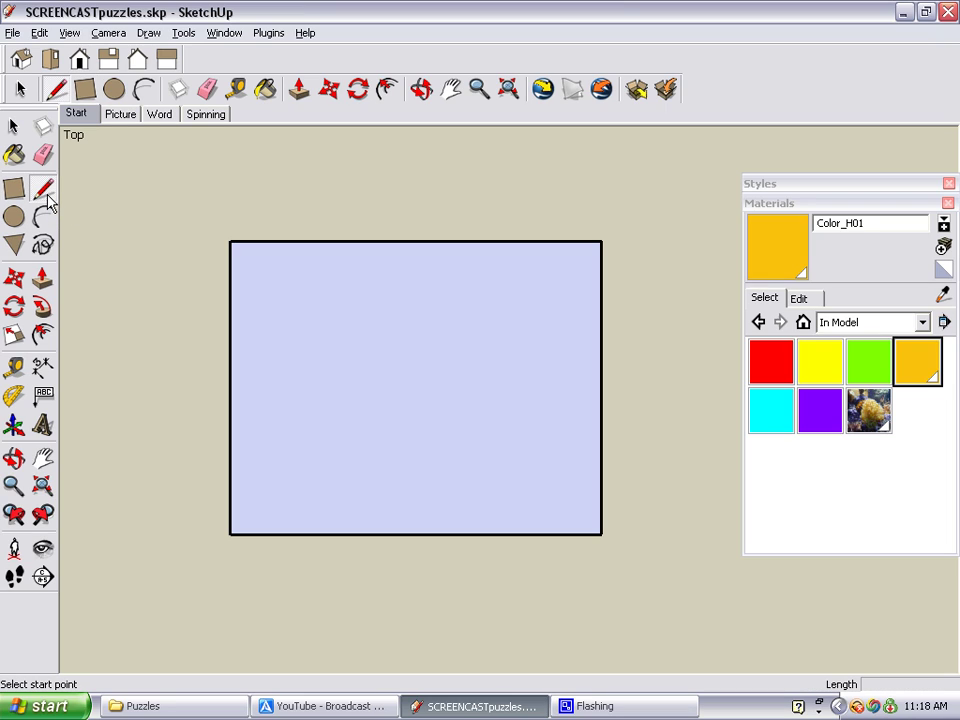
click(230, 326)
click(293, 401)
click(293, 326)
click(373, 338)
click(373, 305)
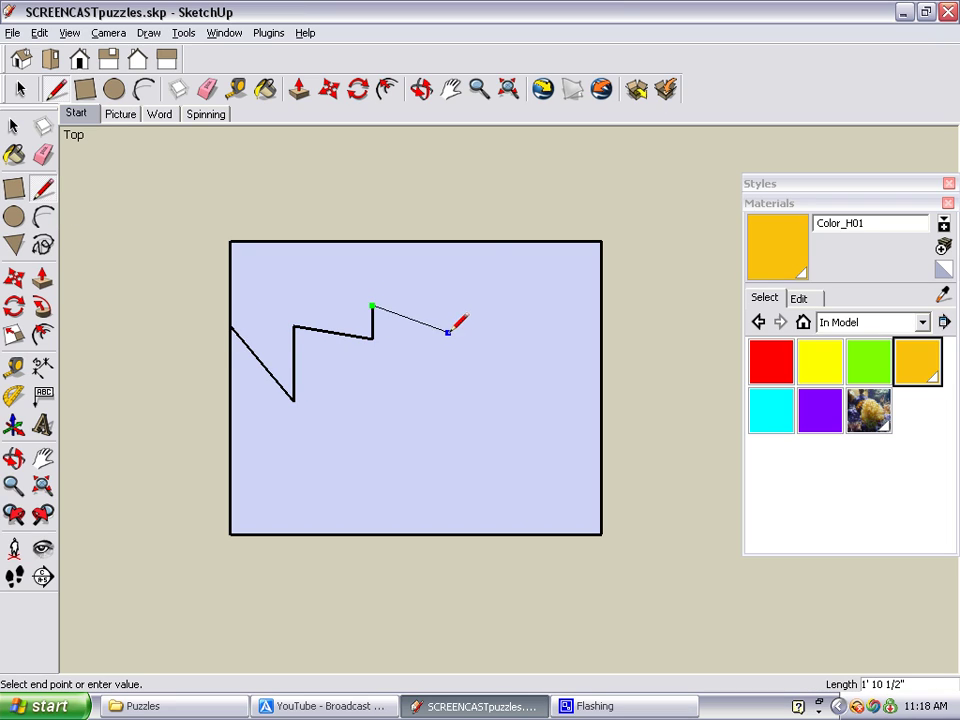
click(447, 332)
click(481, 241)
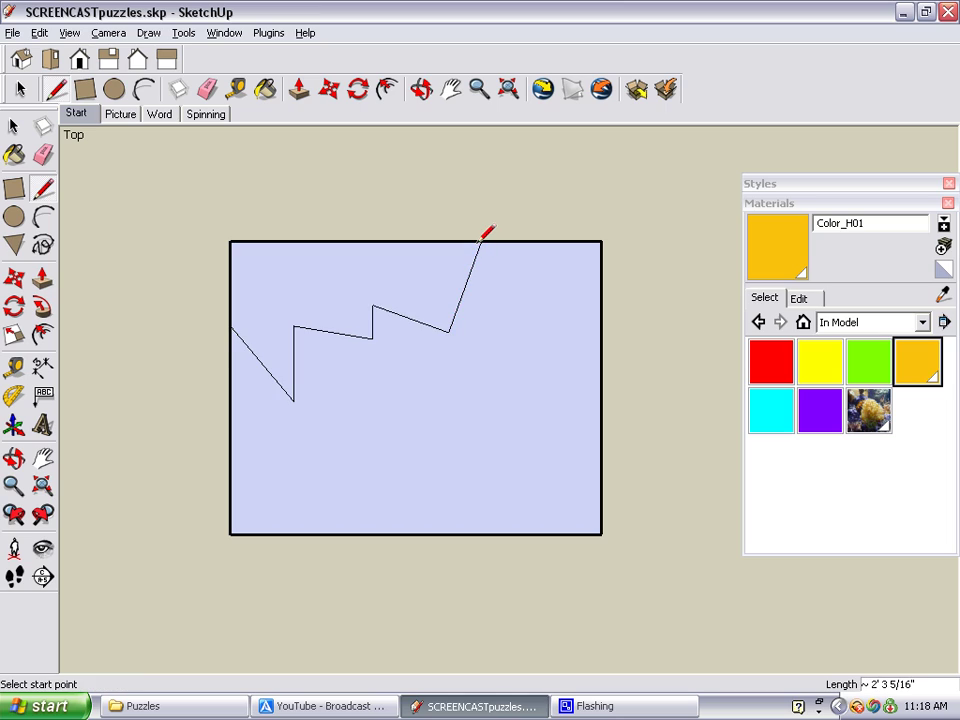
Step: Draw a second jagged cut from the first zigzag to the board's right edge
click(458, 305)
click(538, 374)
click(459, 375)
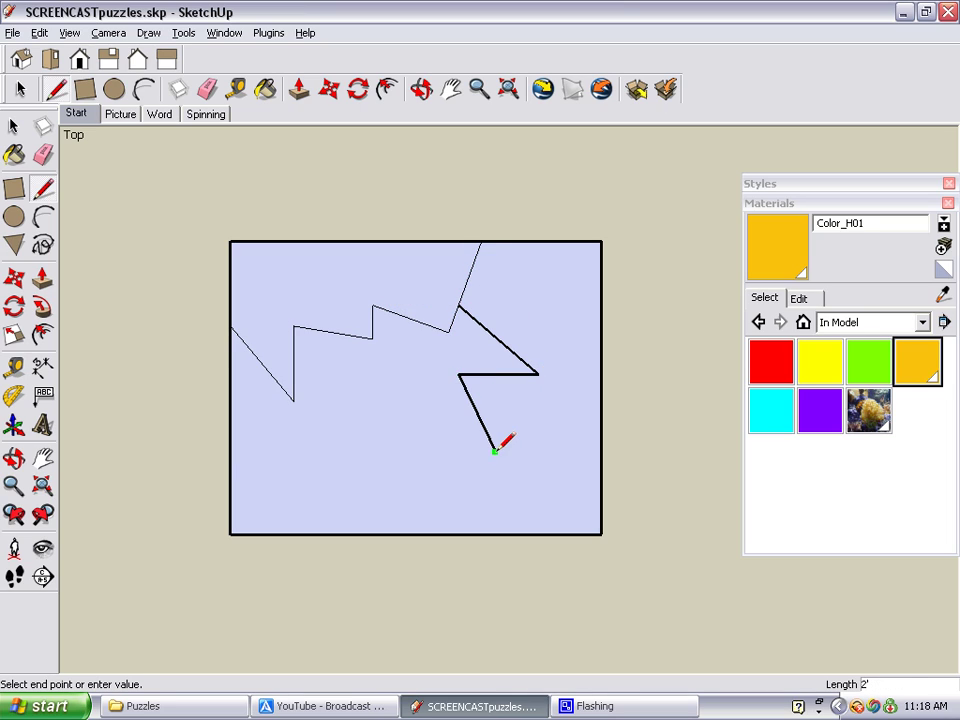
click(495, 451)
click(539, 431)
click(563, 482)
click(601, 409)
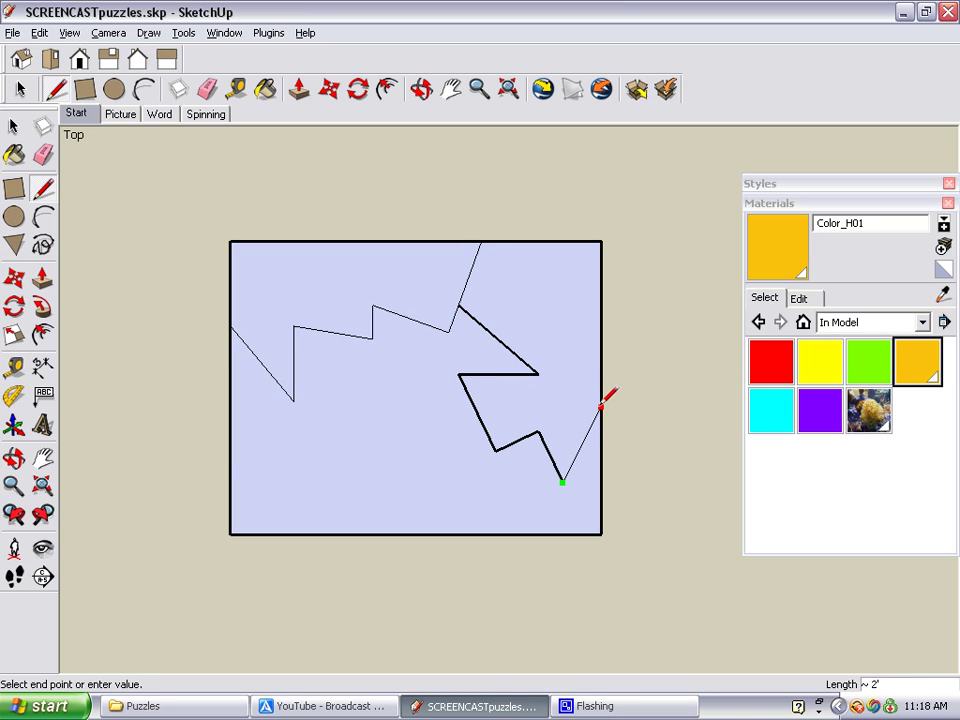
Step: Draw a third zigzag cut from the jagged edge down to the bottom edge
click(477, 413)
click(428, 413)
click(447, 465)
click(393, 465)
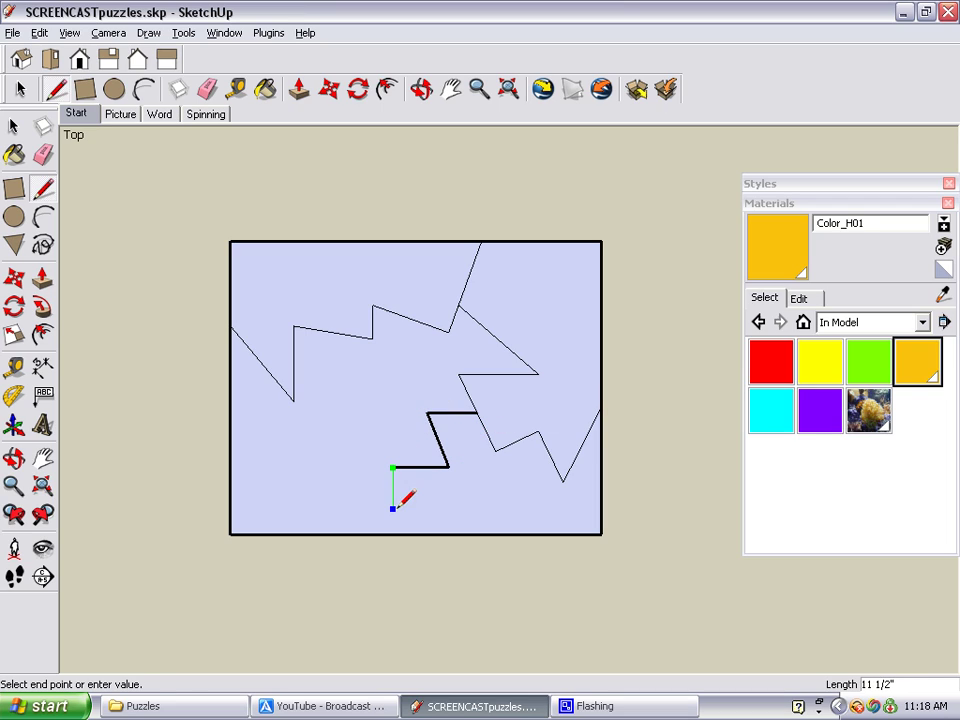
click(340, 533)
Step: Draw a final cut from the lower zigzag to the upper one, closing off the centre piece
click(364, 500)
click(310, 468)
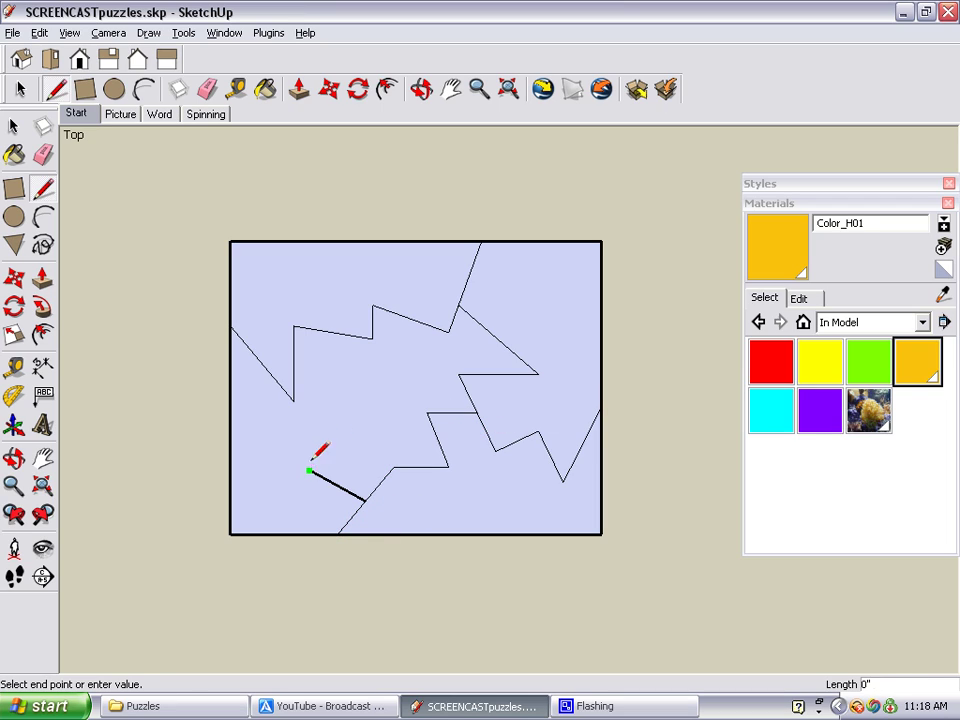
click(355, 420)
click(323, 390)
click(325, 334)
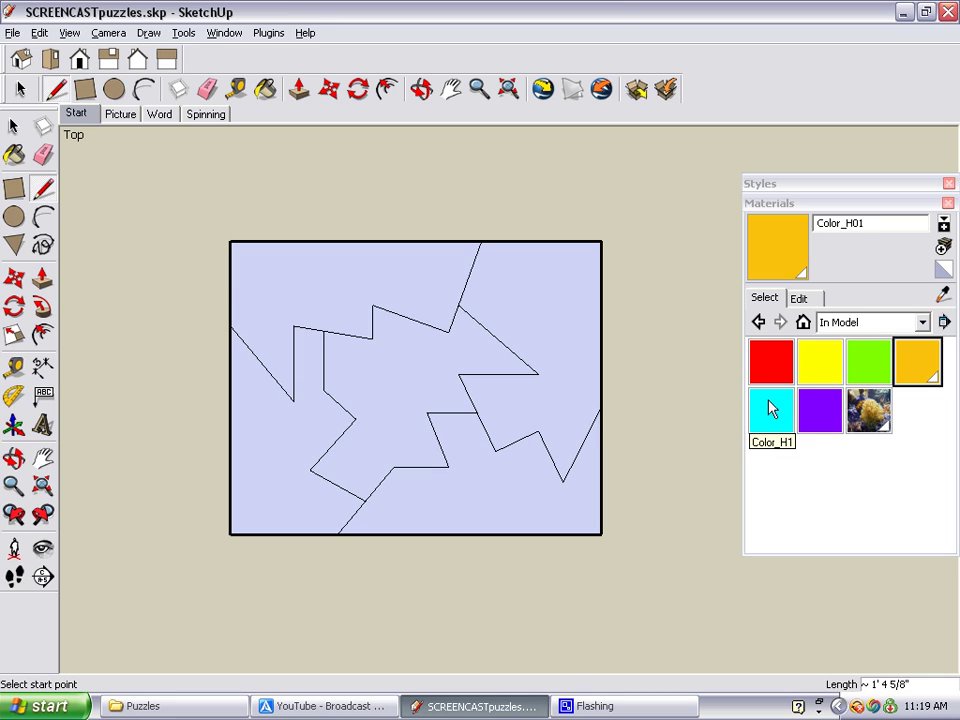
Step: Paint the right piece red, bottom yellow, centre cyan, top purple and left green
click(766, 372)
click(590, 295)
click(816, 366)
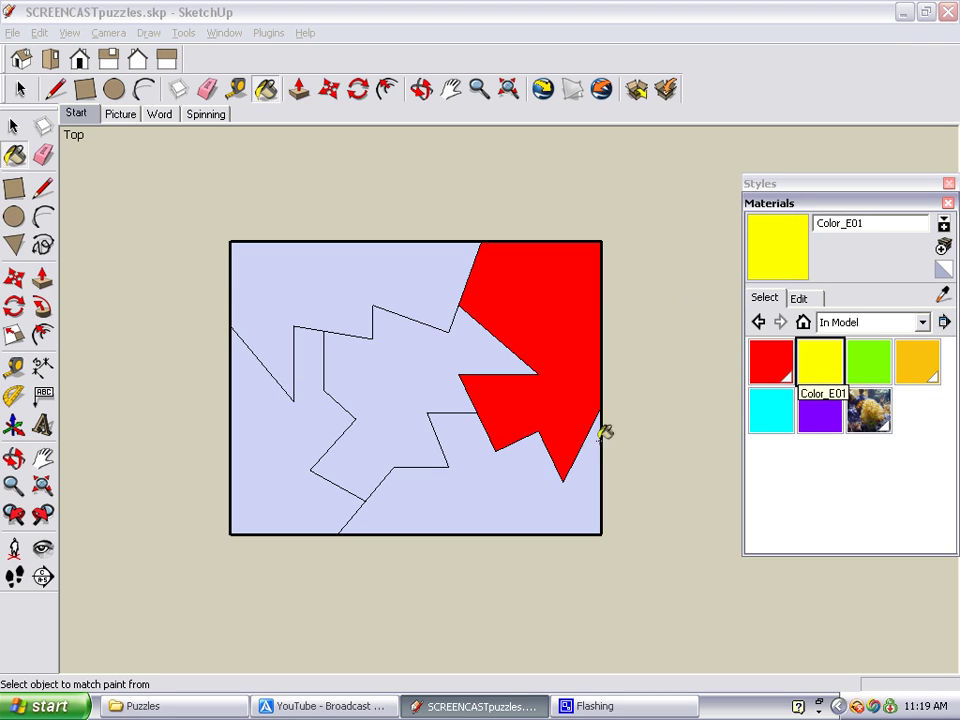
click(499, 474)
click(767, 420)
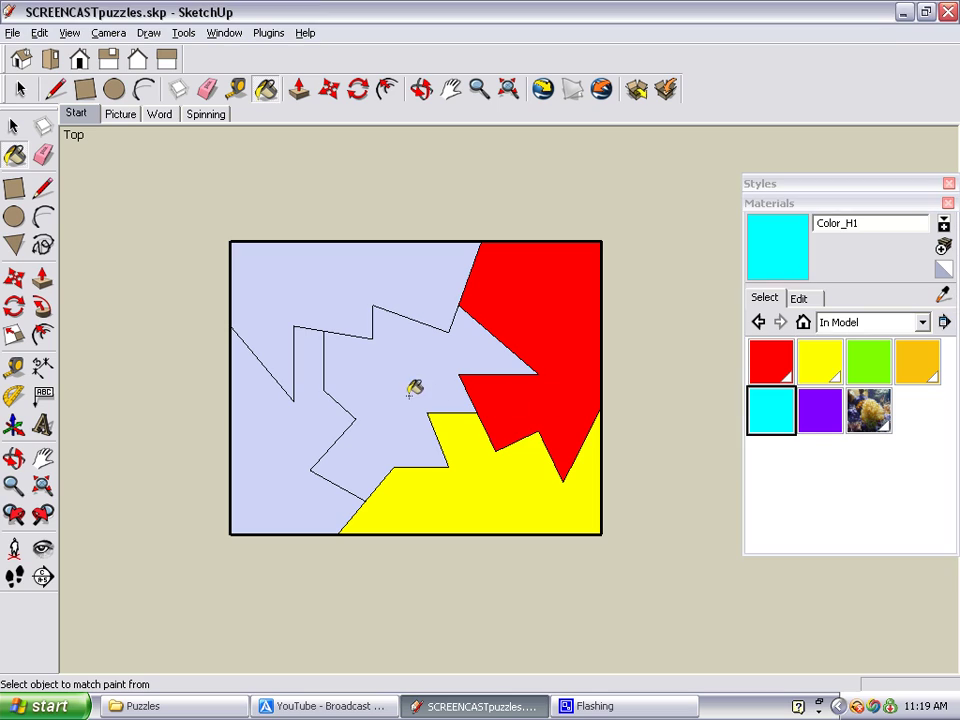
click(414, 386)
click(814, 416)
click(378, 288)
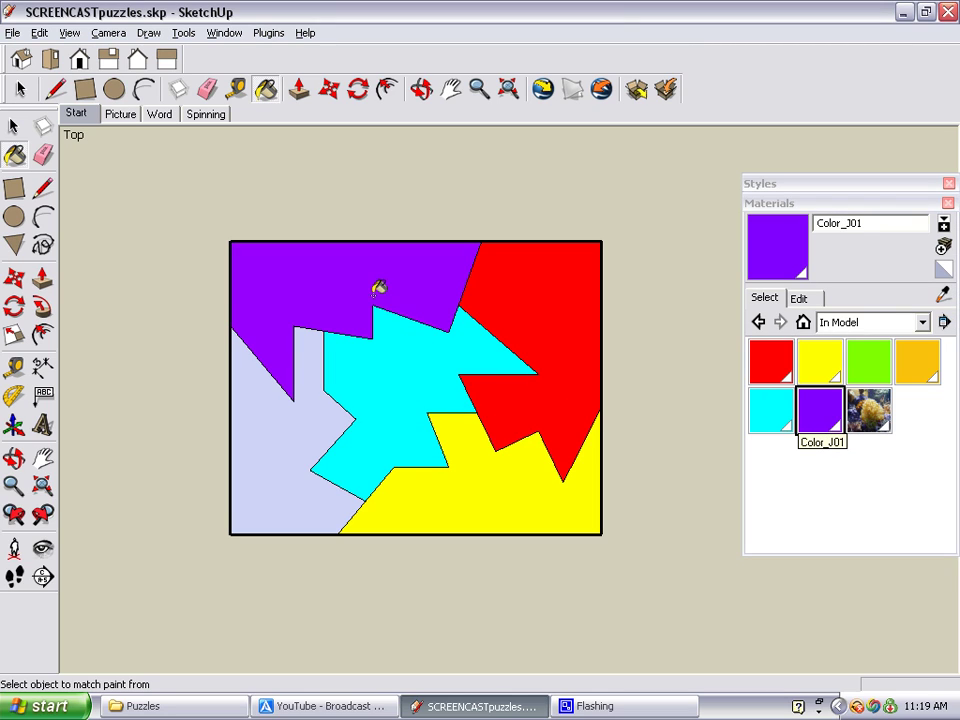
click(862, 365)
click(294, 465)
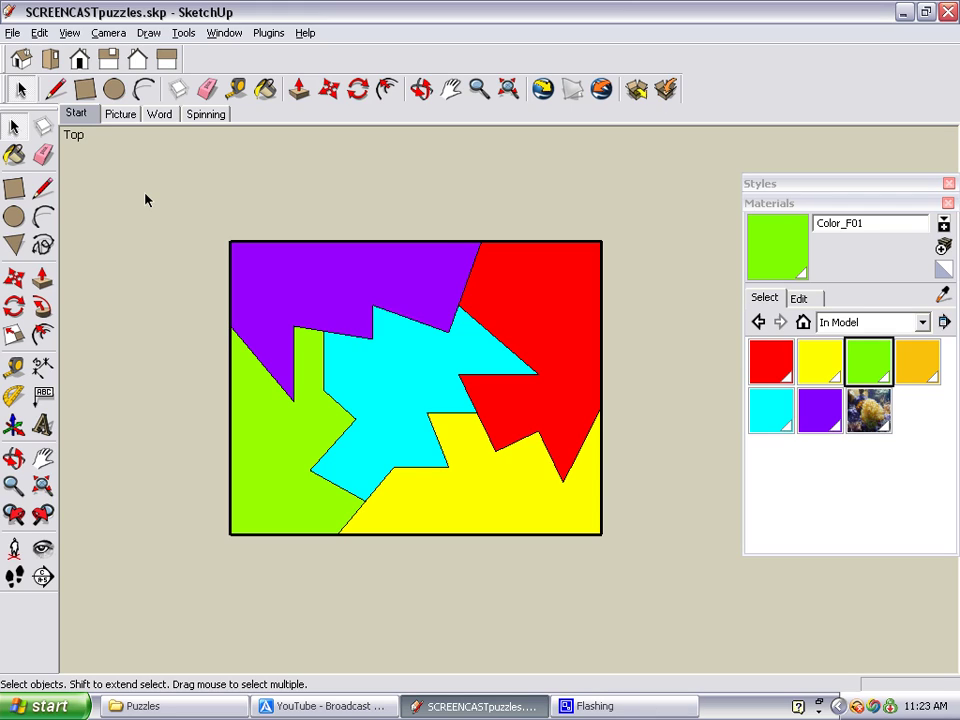
click(491, 494)
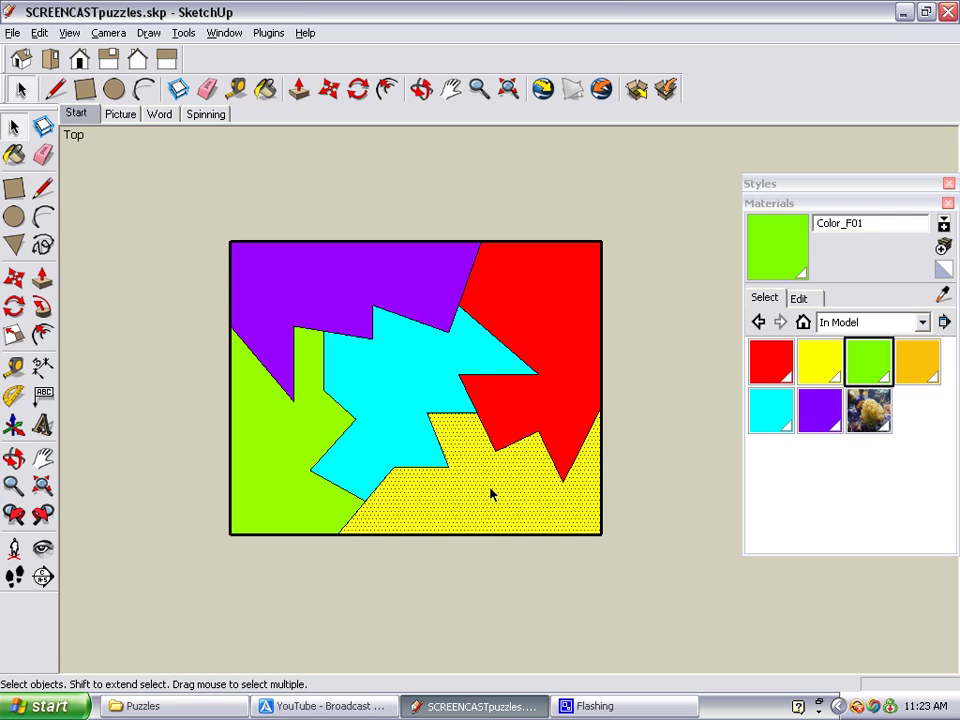
click(333, 94)
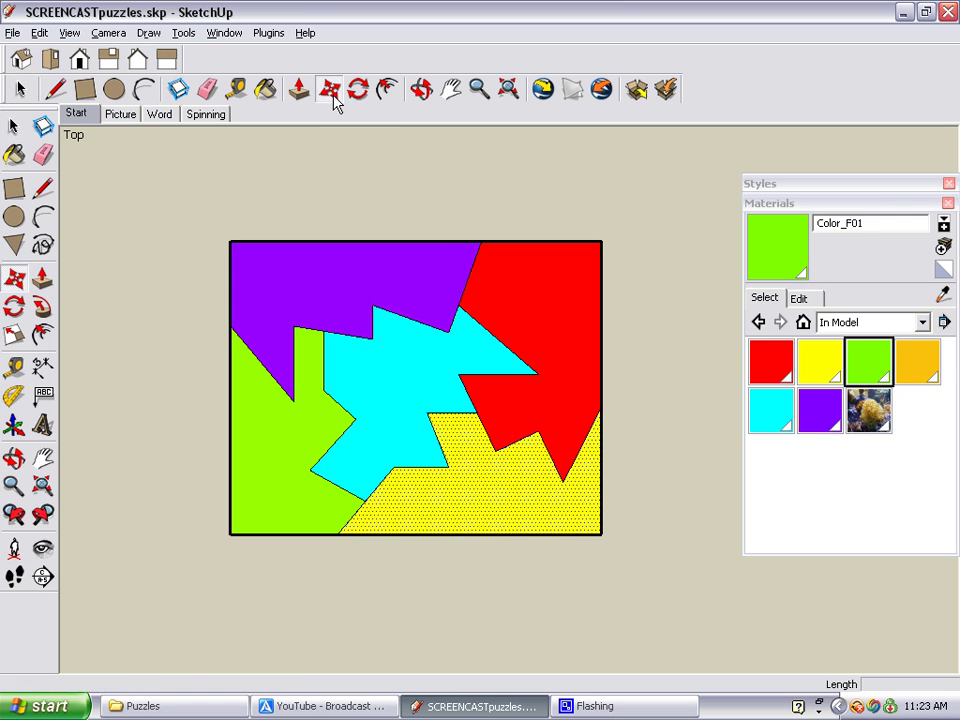
click(501, 472)
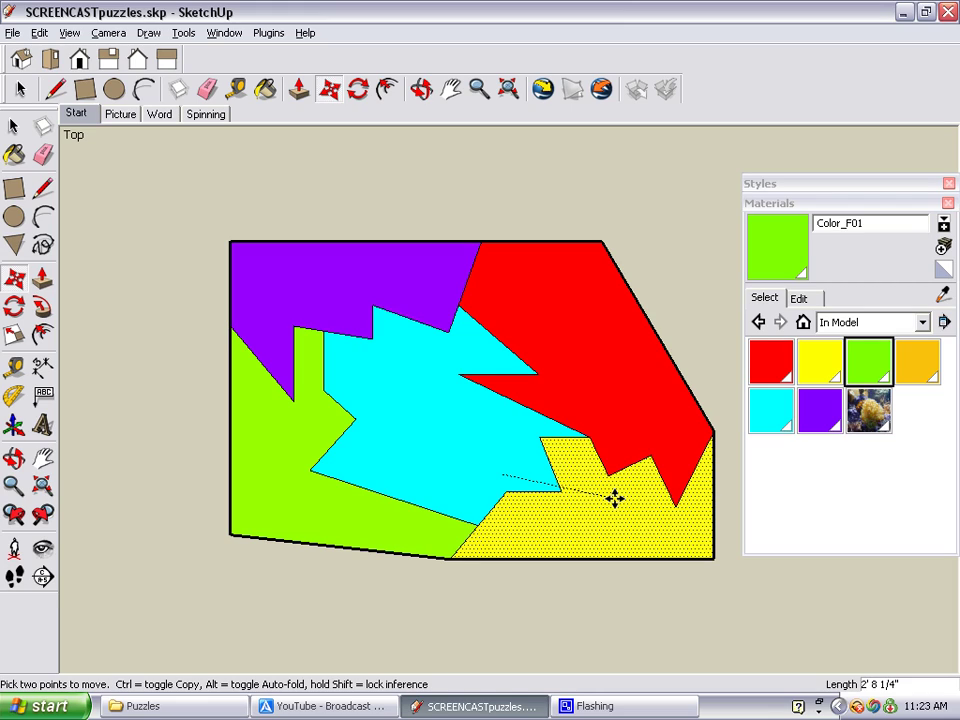
key(Escape)
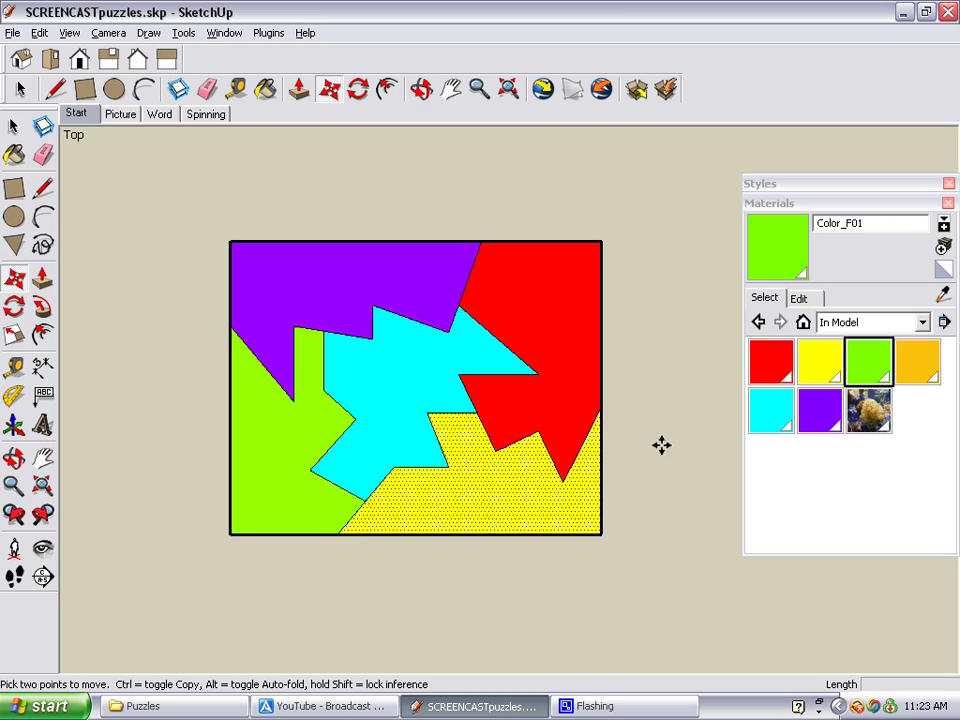
Step: Make the yellow piece and its edges into a group from the right-click menu
click(16, 127)
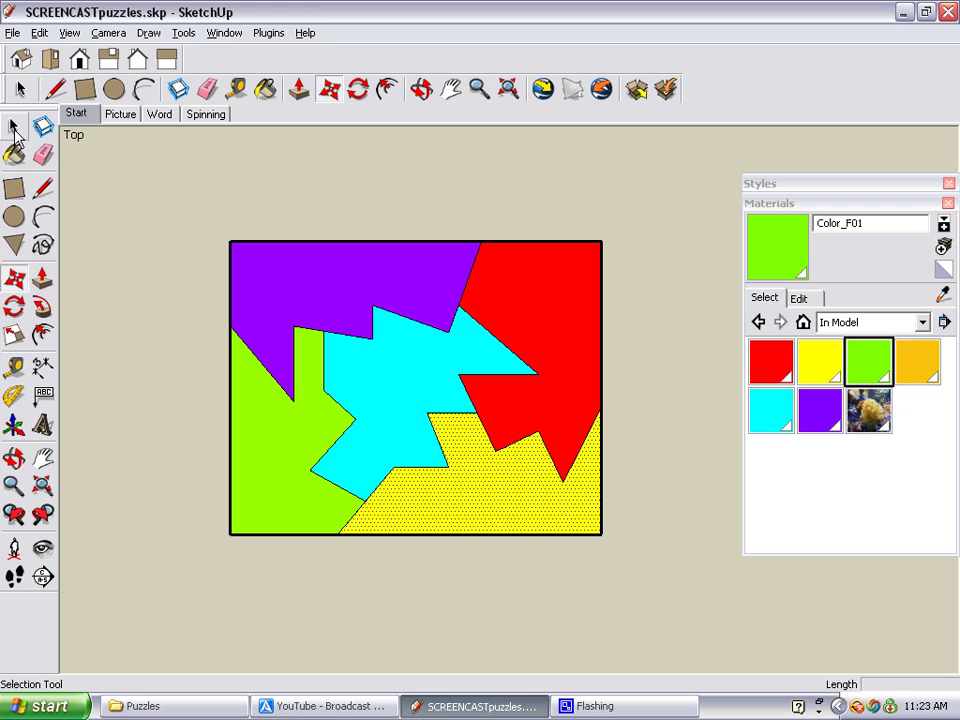
double_click(531, 479)
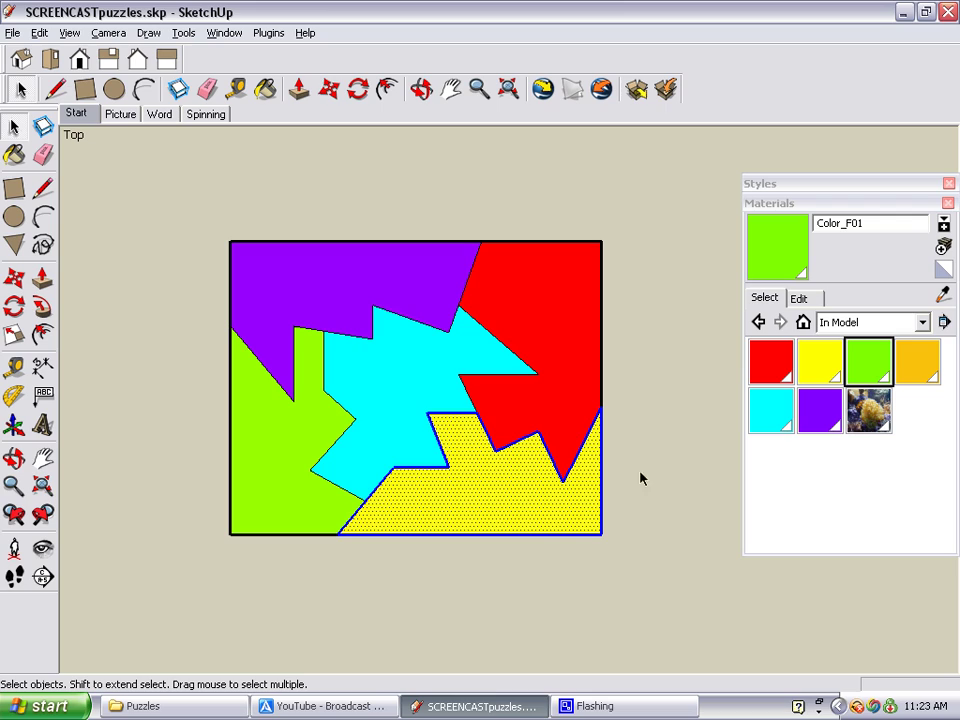
right_click(508, 475)
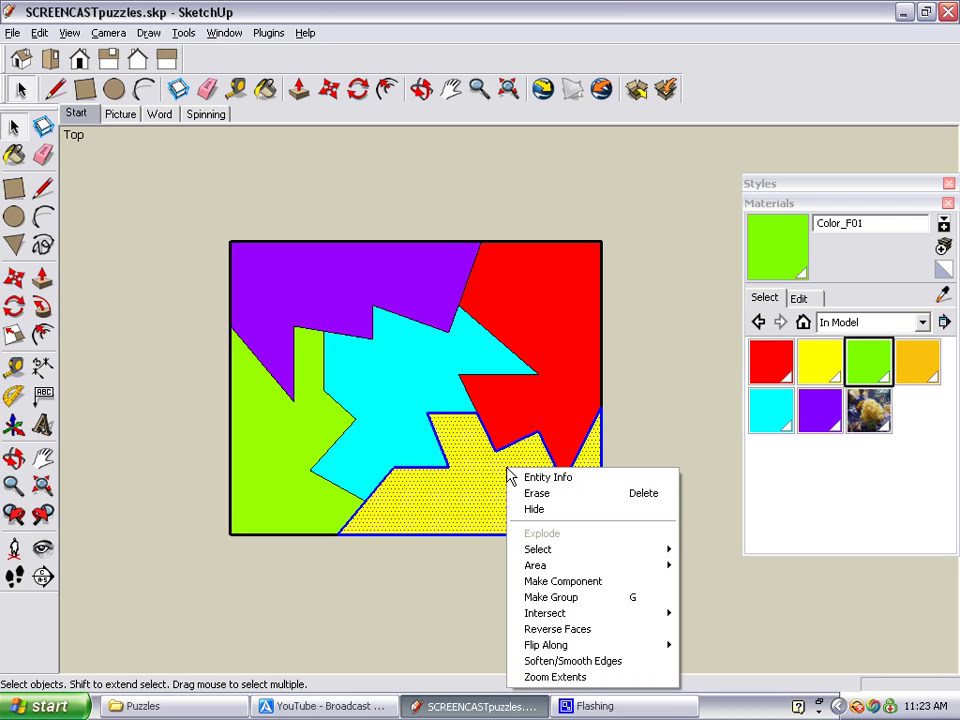
click(655, 600)
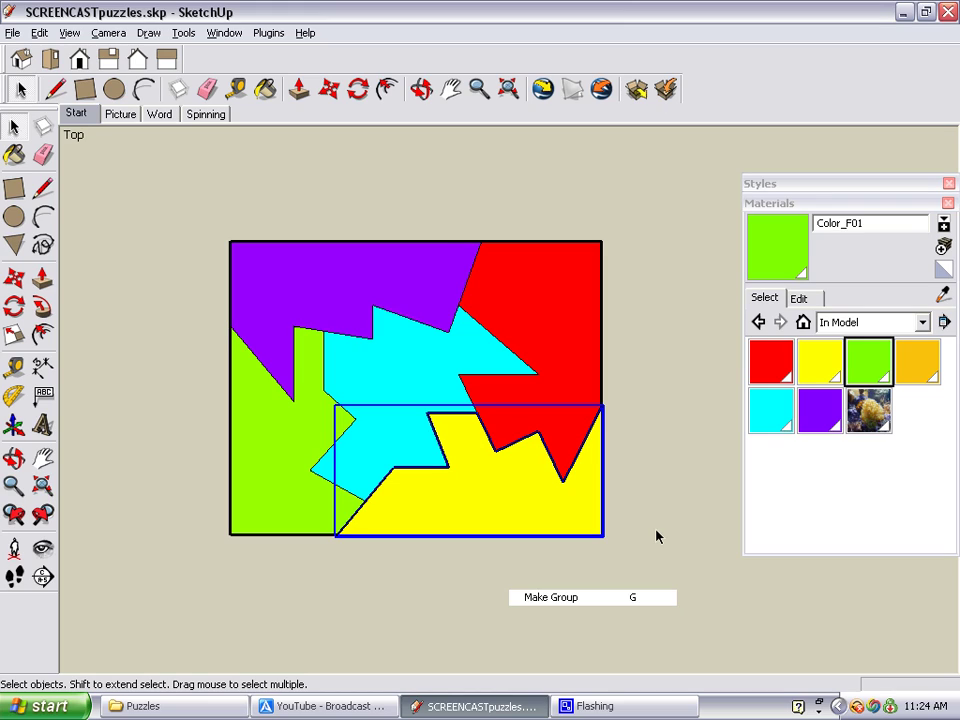
Step: Group the red, purple, cyan and green pieces each with G, then deselect
click(547, 286)
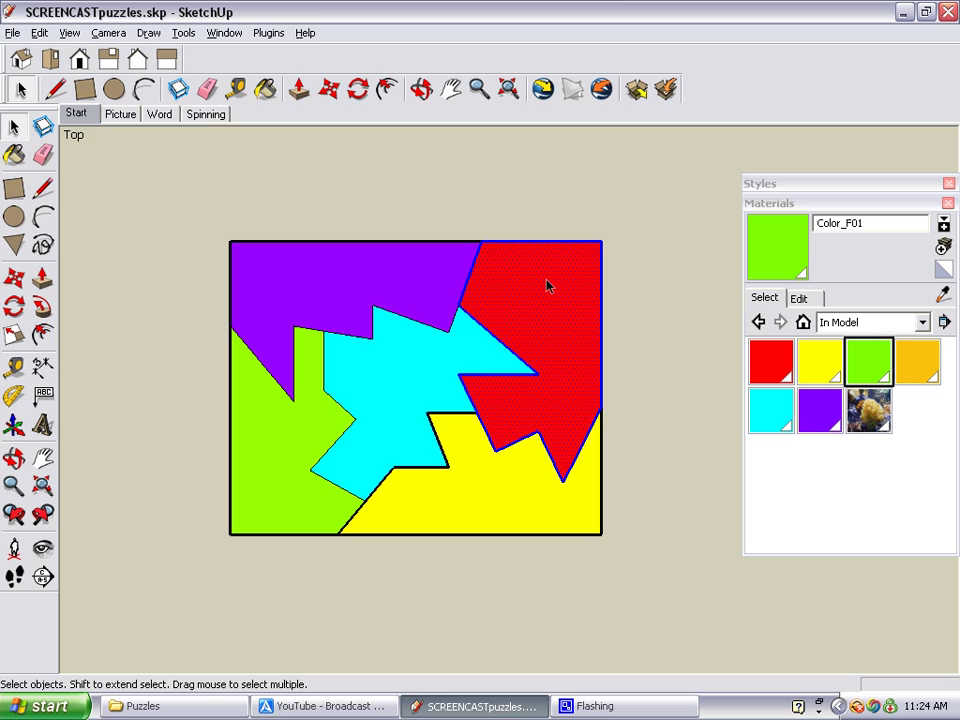
key(g)
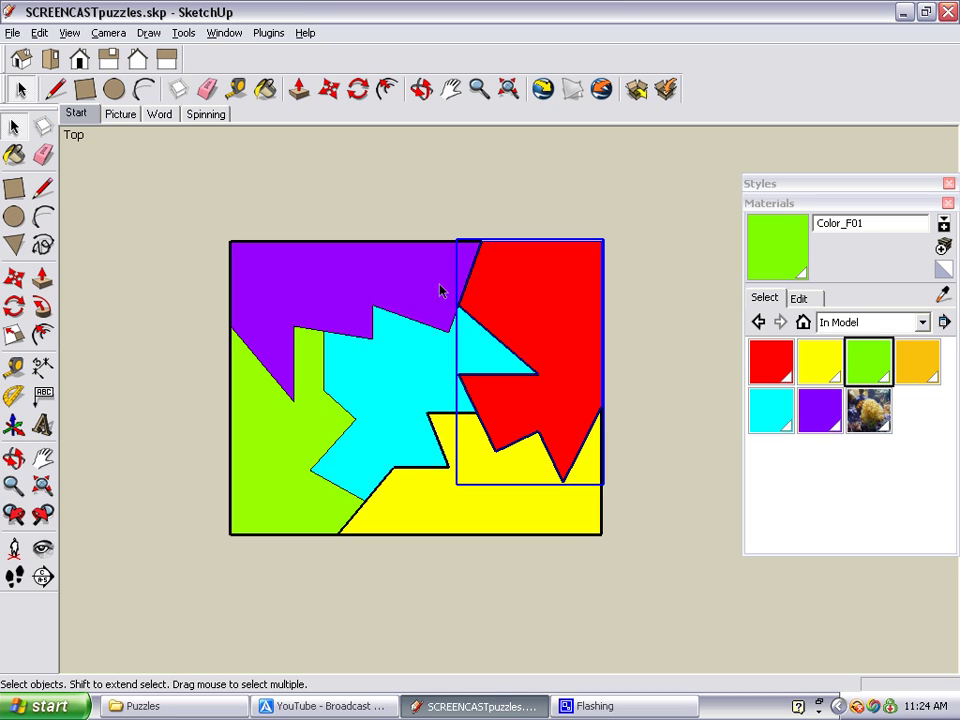
click(316, 289)
key(g)
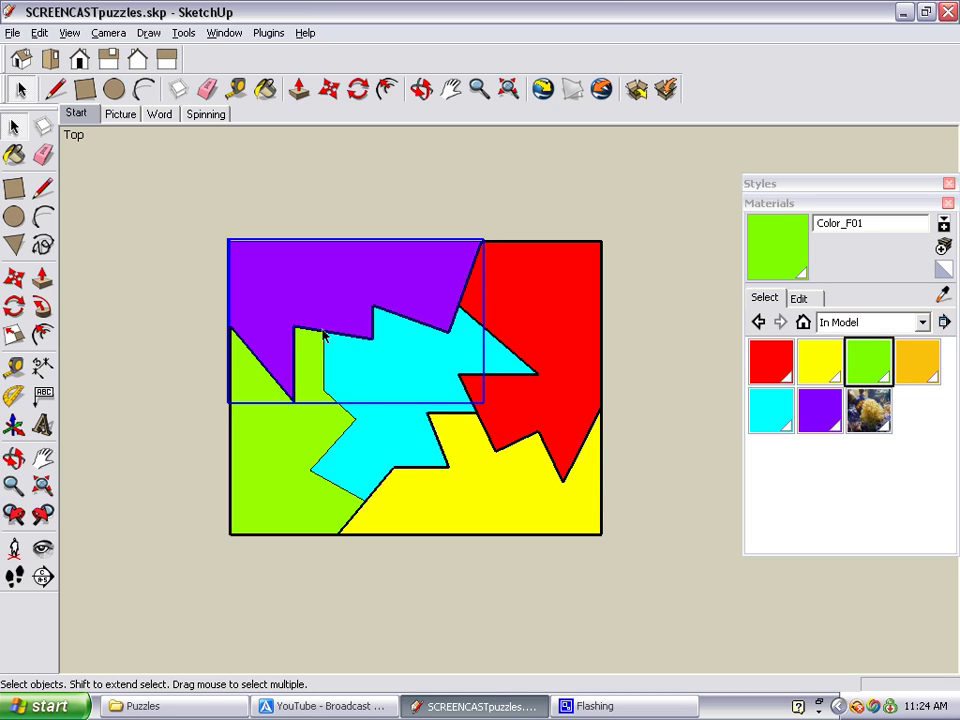
click(400, 449)
key(g)
click(254, 474)
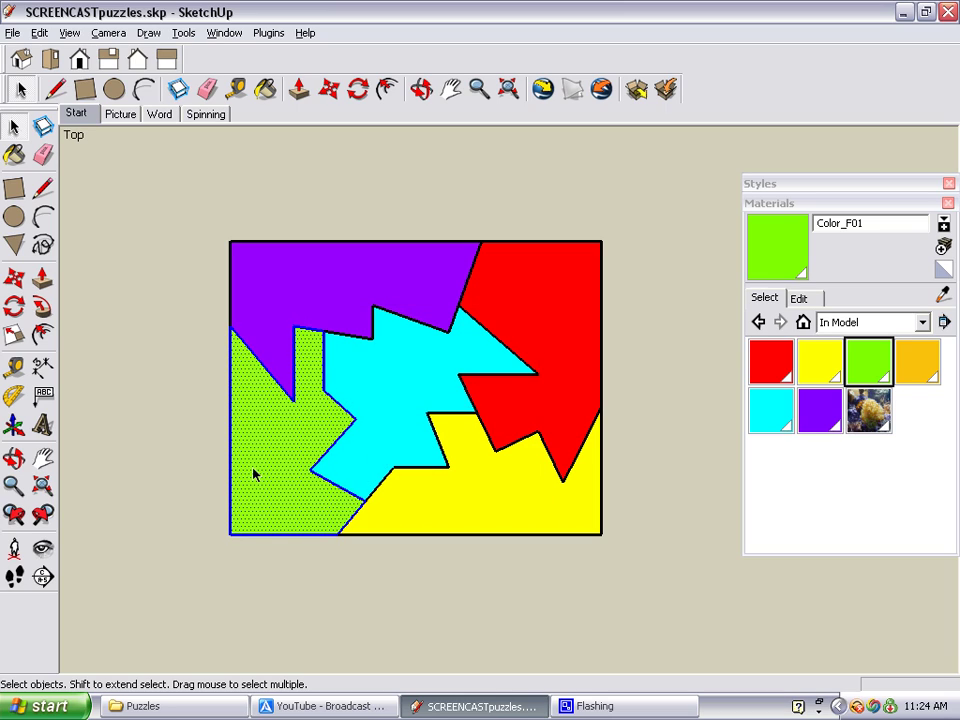
key(g)
click(167, 508)
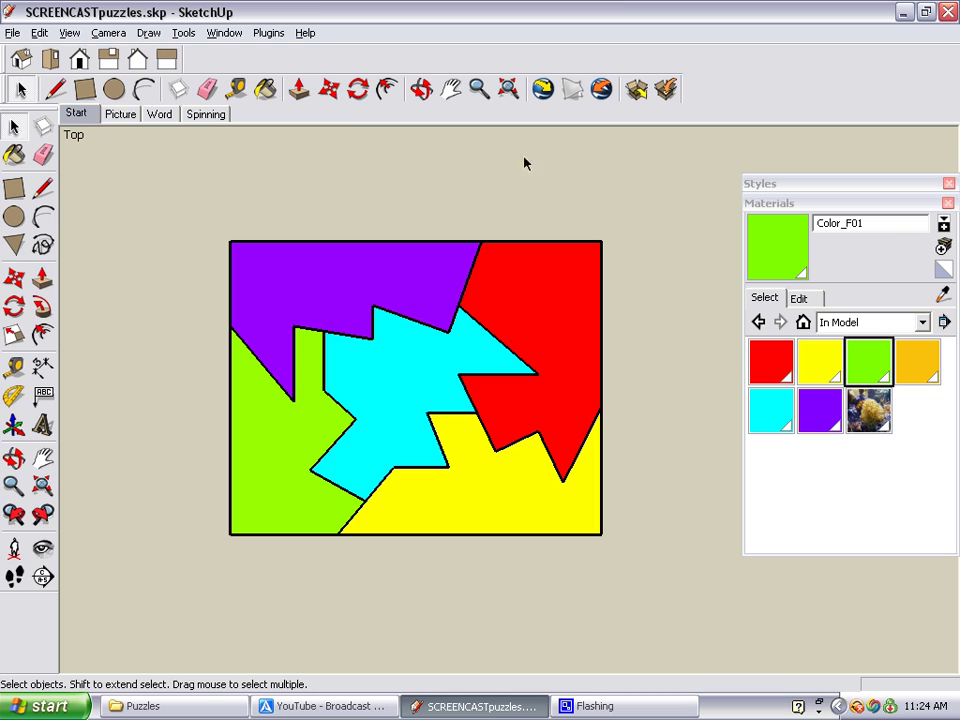
Step: Move the yellow piece out to the lower right and the red piece to the upper right
click(329, 89)
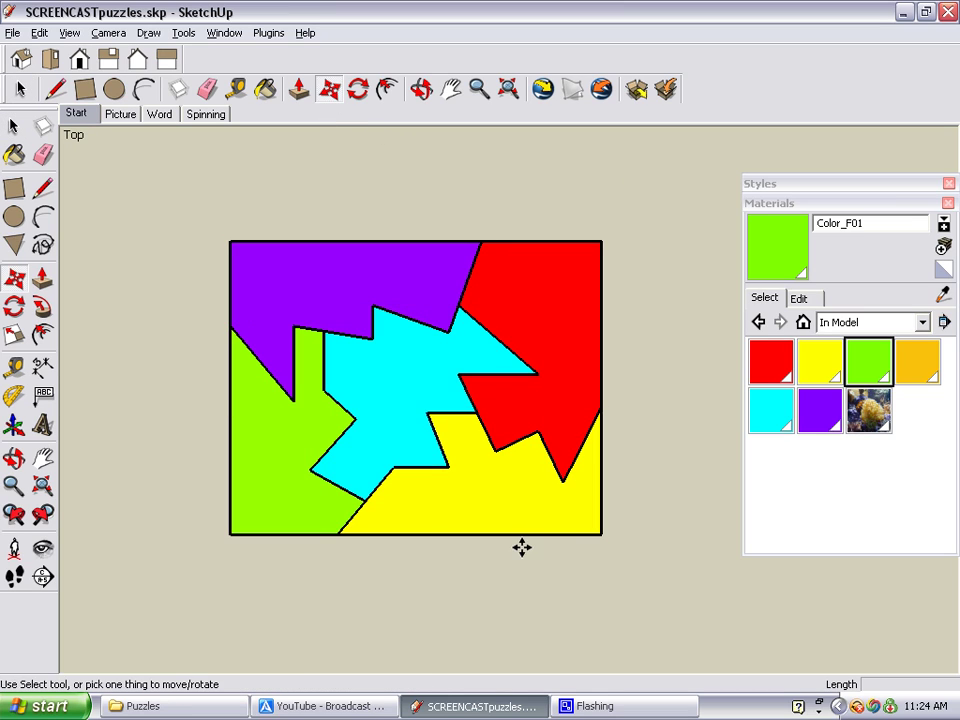
click(516, 502)
click(611, 574)
click(553, 311)
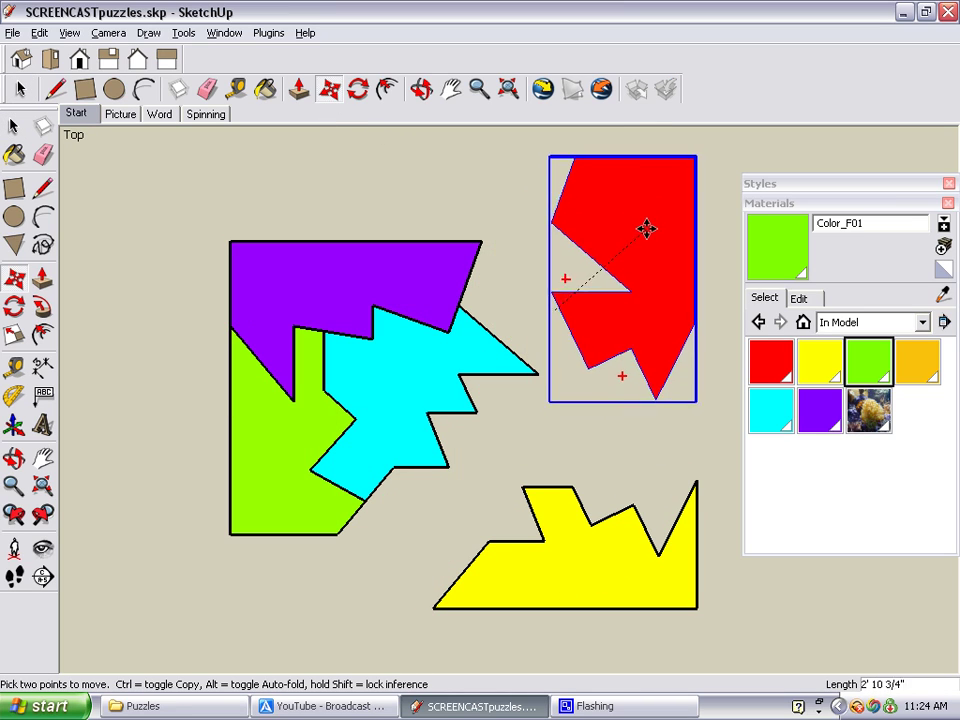
click(648, 222)
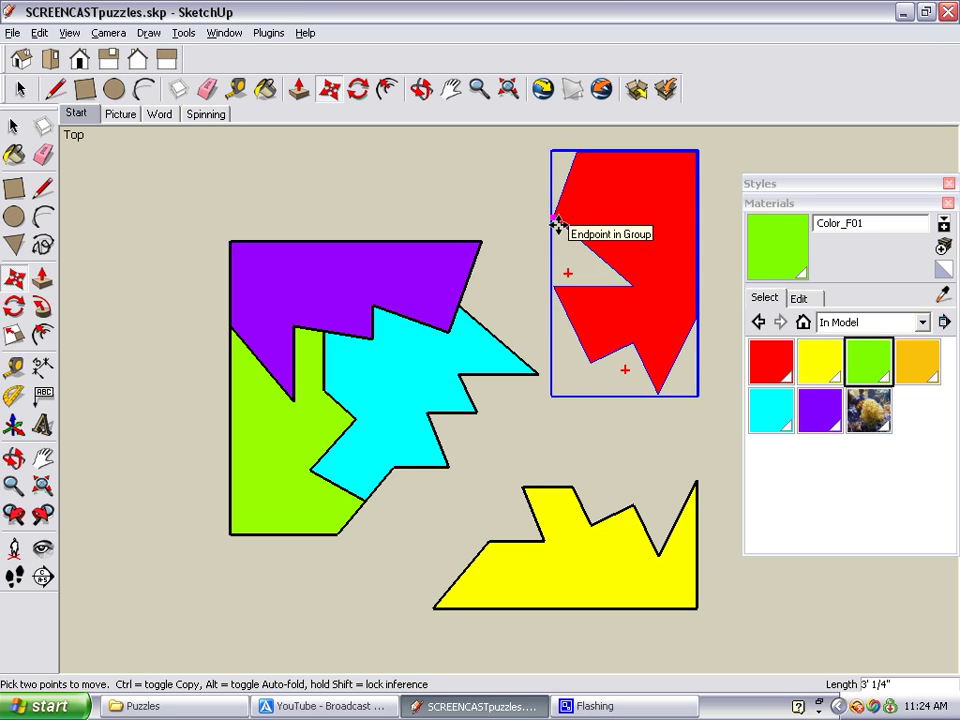
Step: Snap the red and yellow pieces back into their slots in the rectangle
click(555, 218)
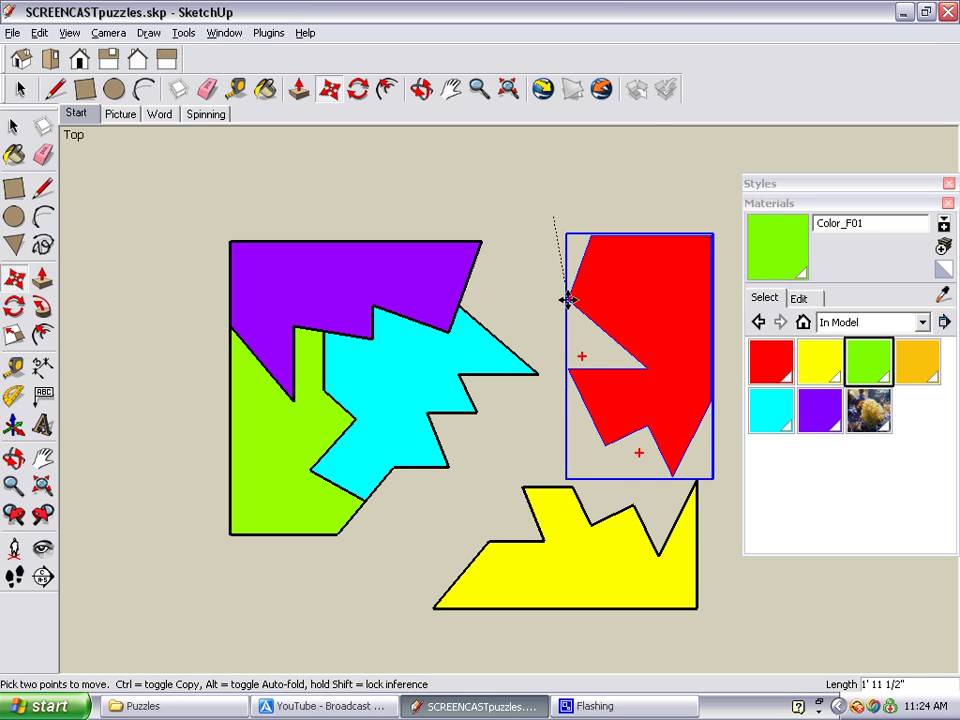
click(459, 309)
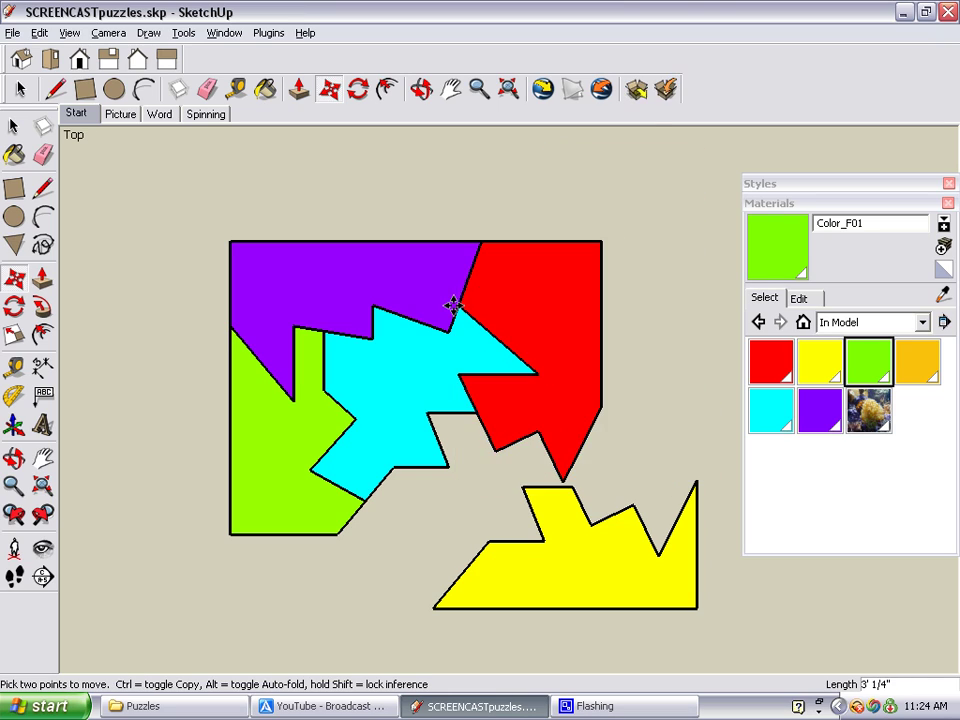
click(522, 489)
click(431, 413)
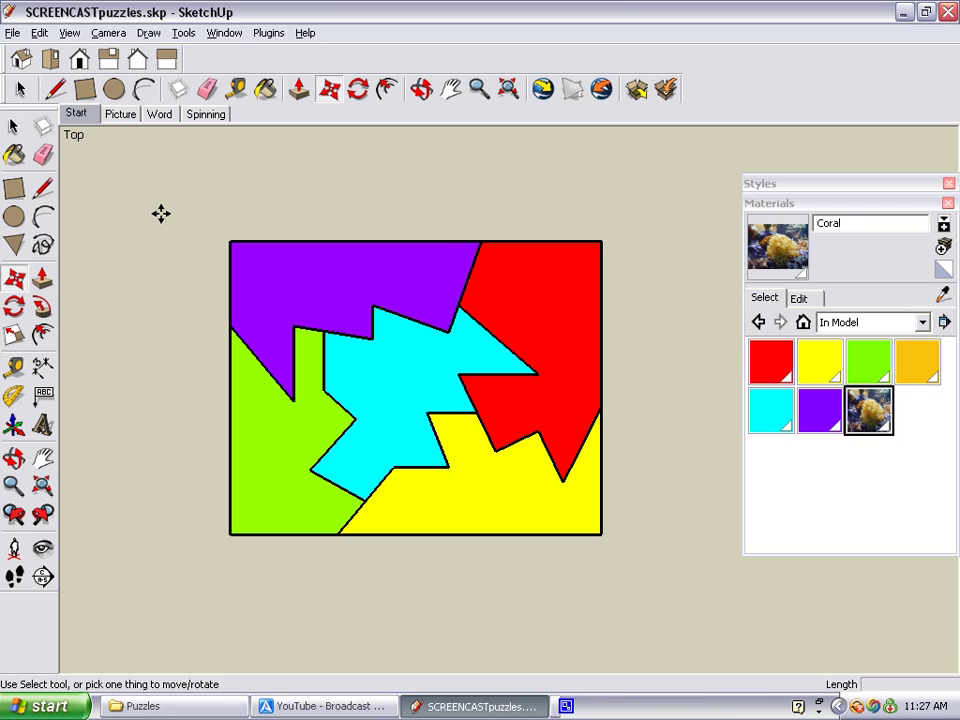
Step: Delete the whole shapes jigsaw and switch to the Picture scene with the coral jigsaw
key(ctrl+a)
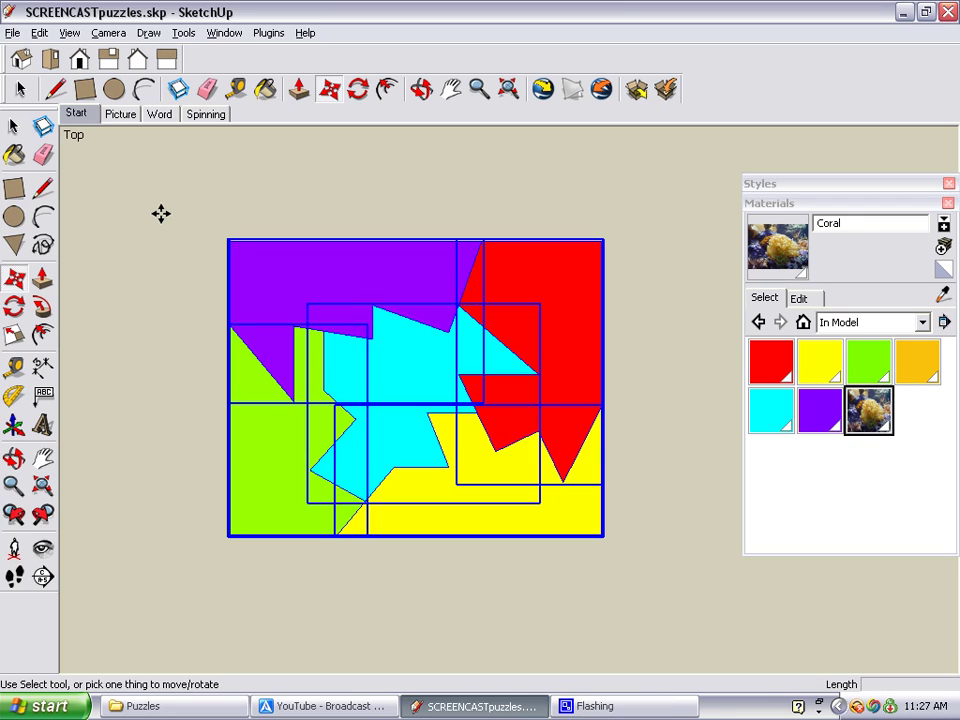
key(Delete)
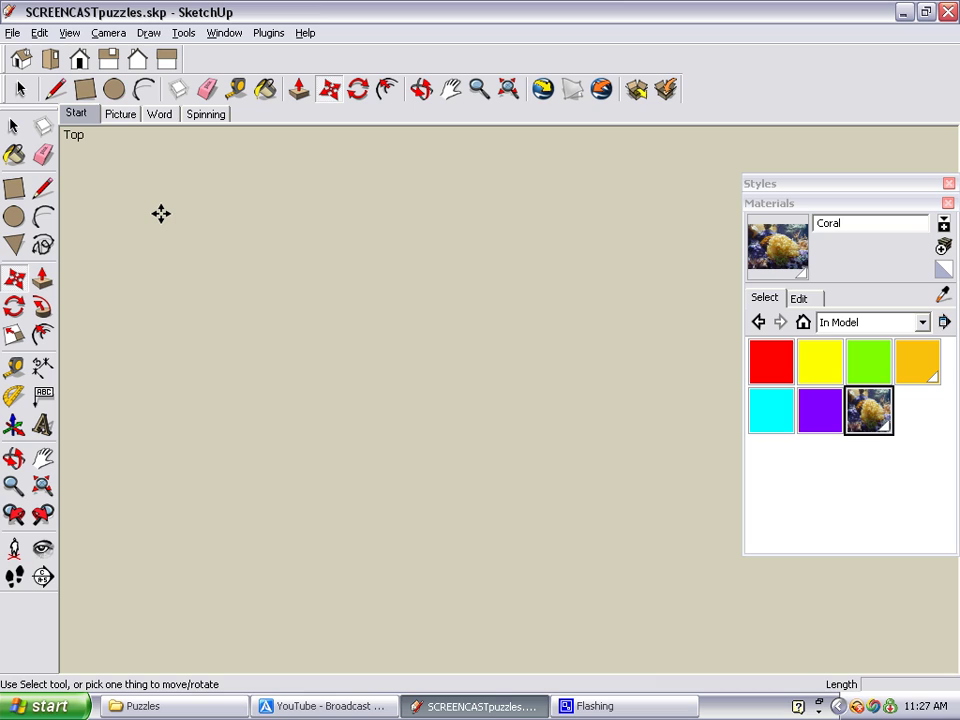
click(120, 114)
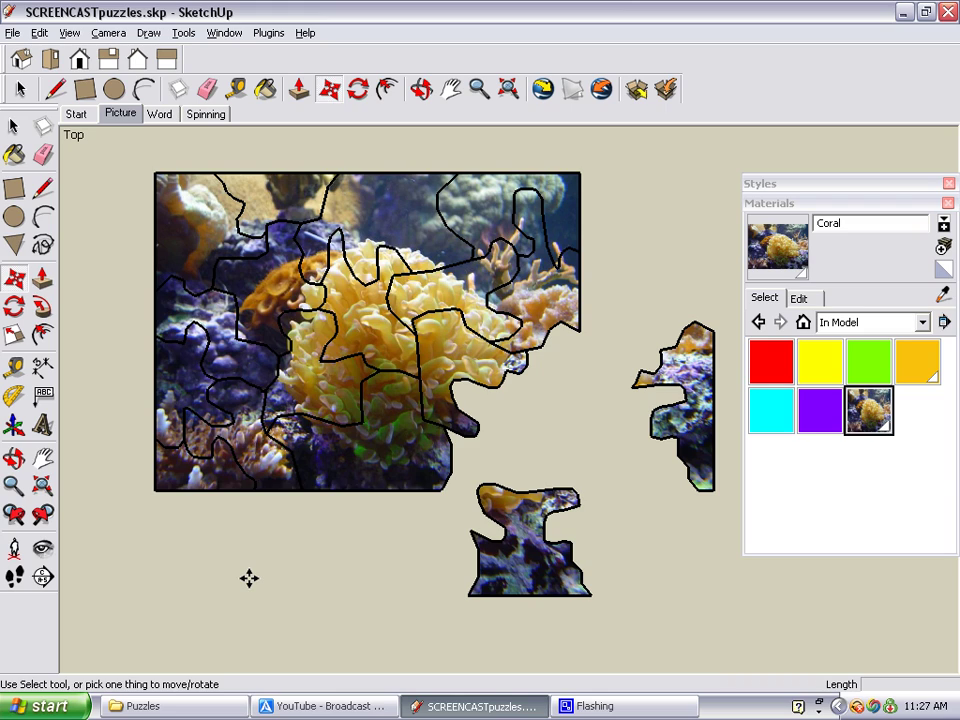
Step: Move the bottom and right loose pieces into the picture, then undo the placements
click(467, 601)
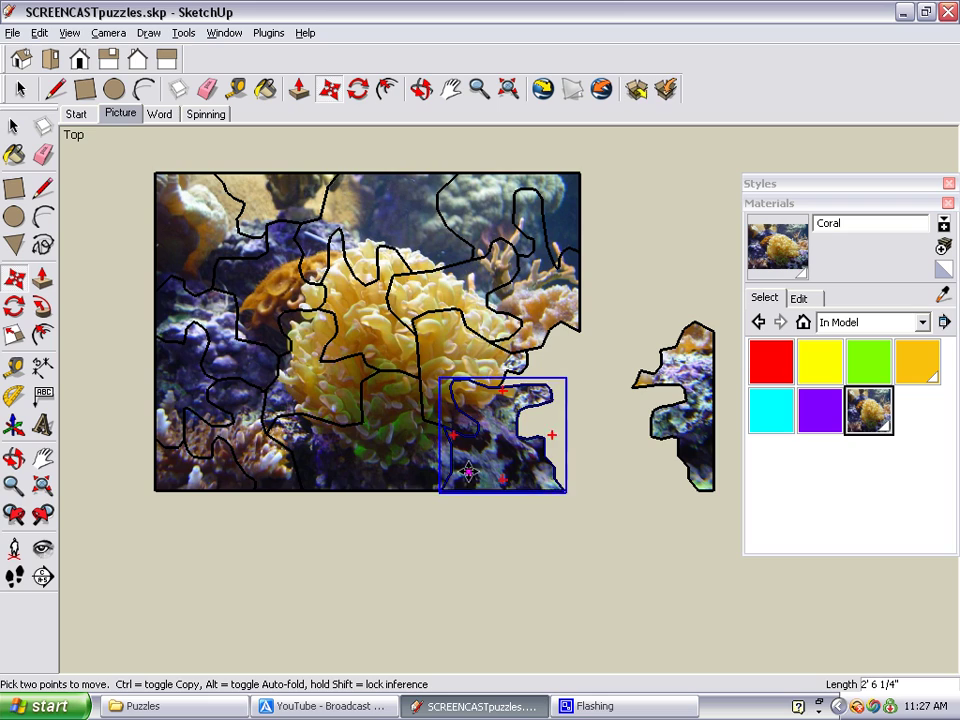
click(467, 472)
click(711, 326)
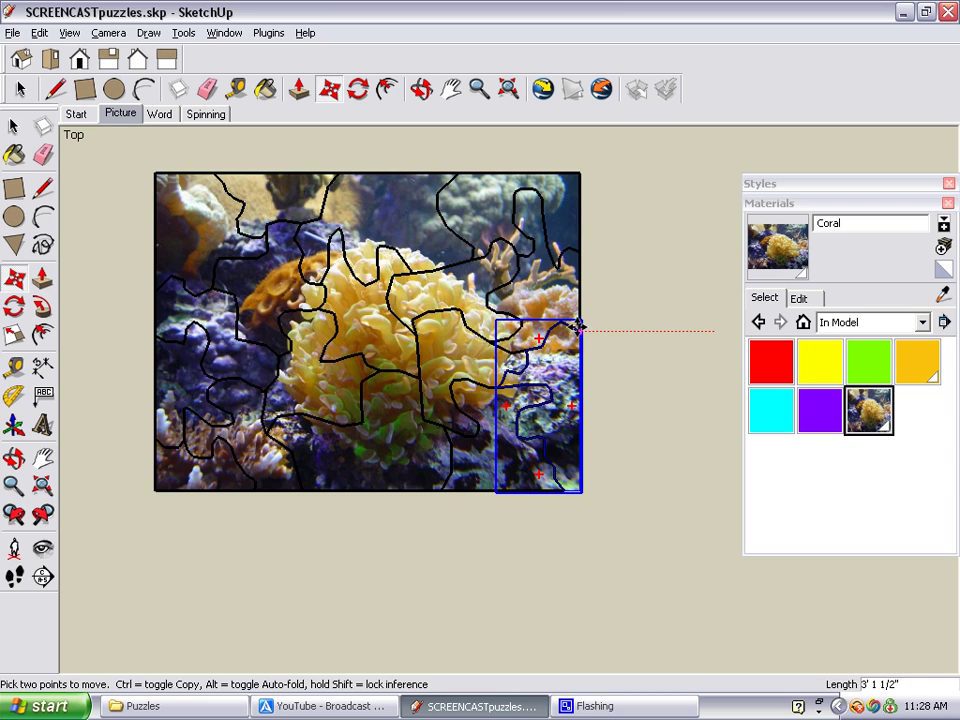
click(578, 326)
key(ctrl+z)
key(ctrl+z)
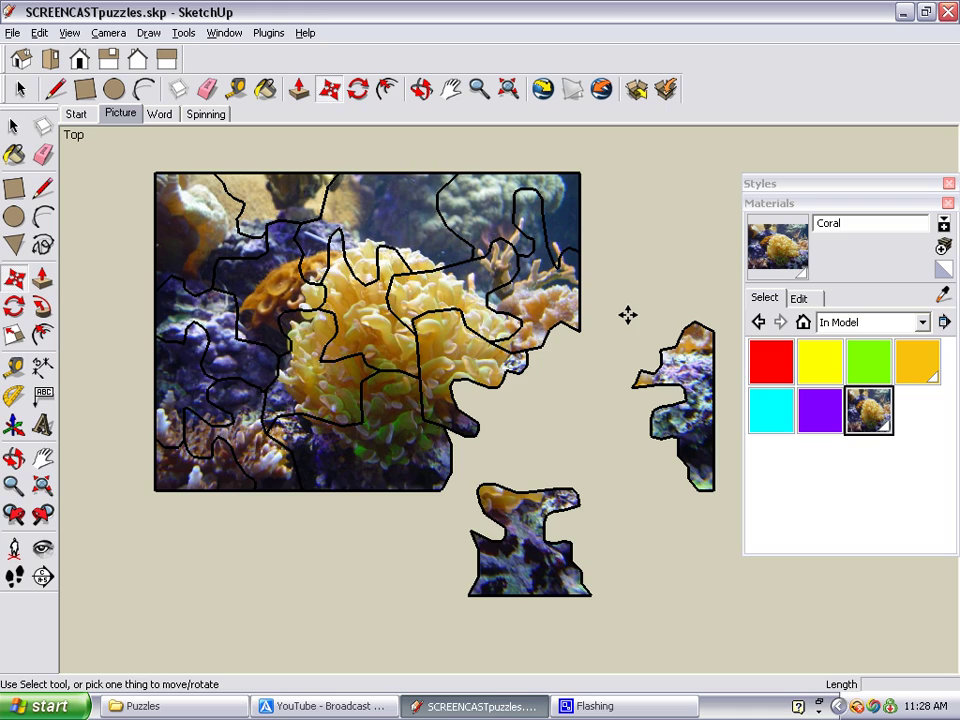
Step: Replace the Coral material's texture image with Toilet.JPG
double_click(870, 417)
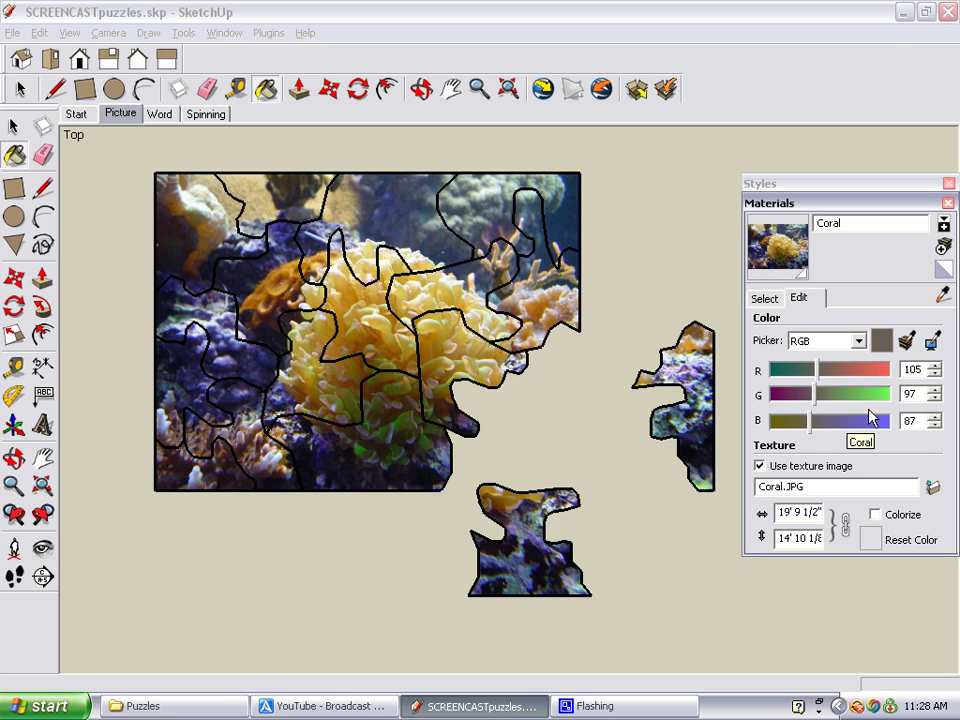
click(932, 488)
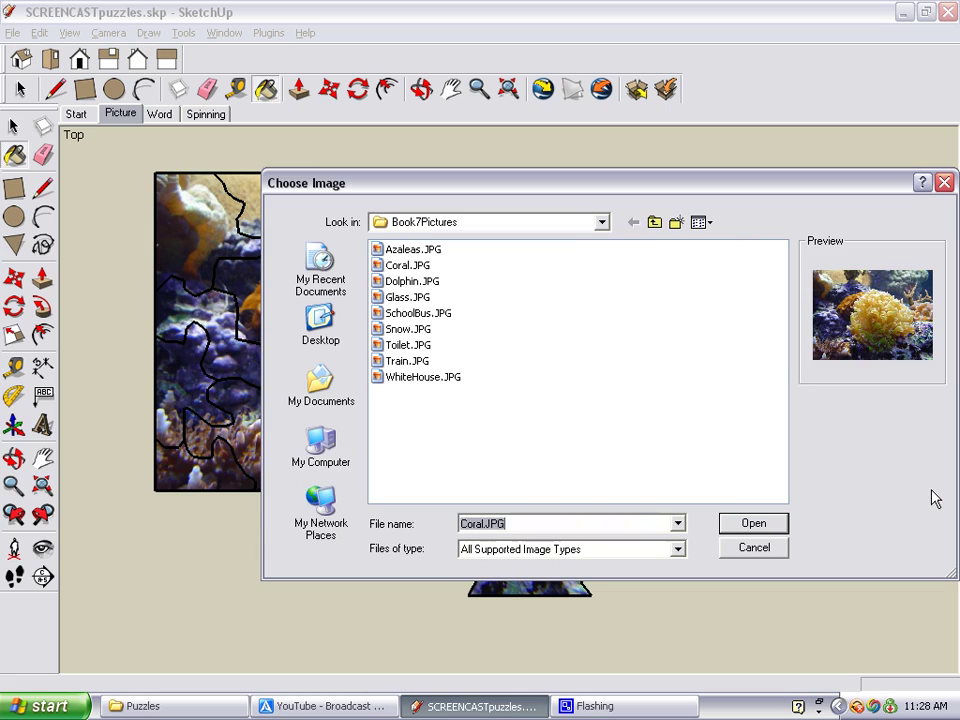
click(395, 347)
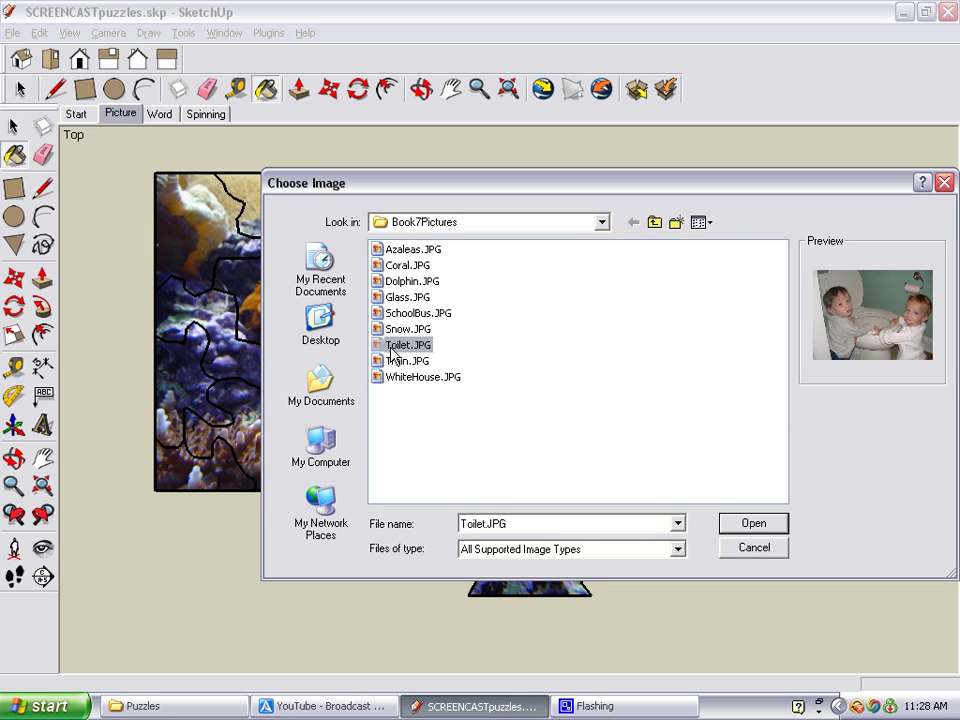
click(755, 524)
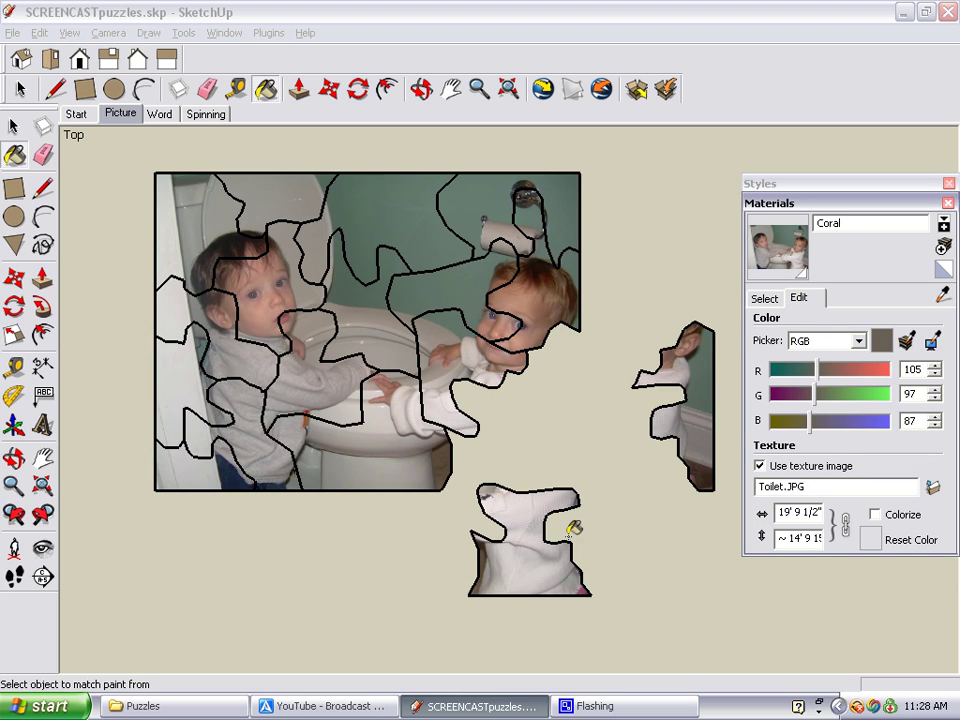
Step: Move the lower and right pieces into the picture and collapse the Materials tray
key(m)
drag(475, 605, 445, 490)
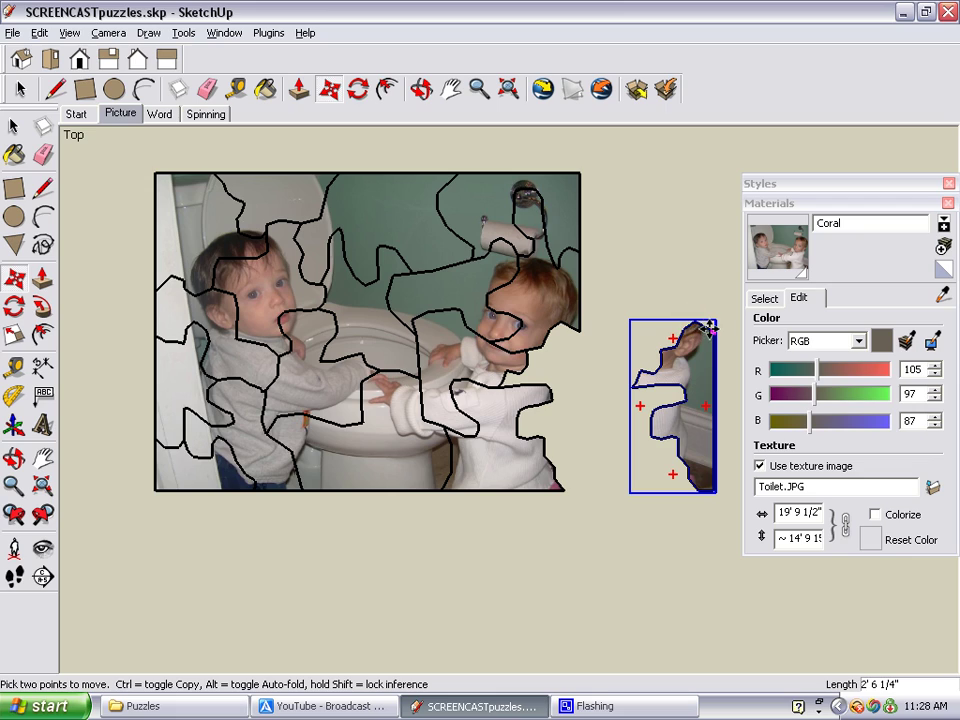
drag(714, 331, 584, 331)
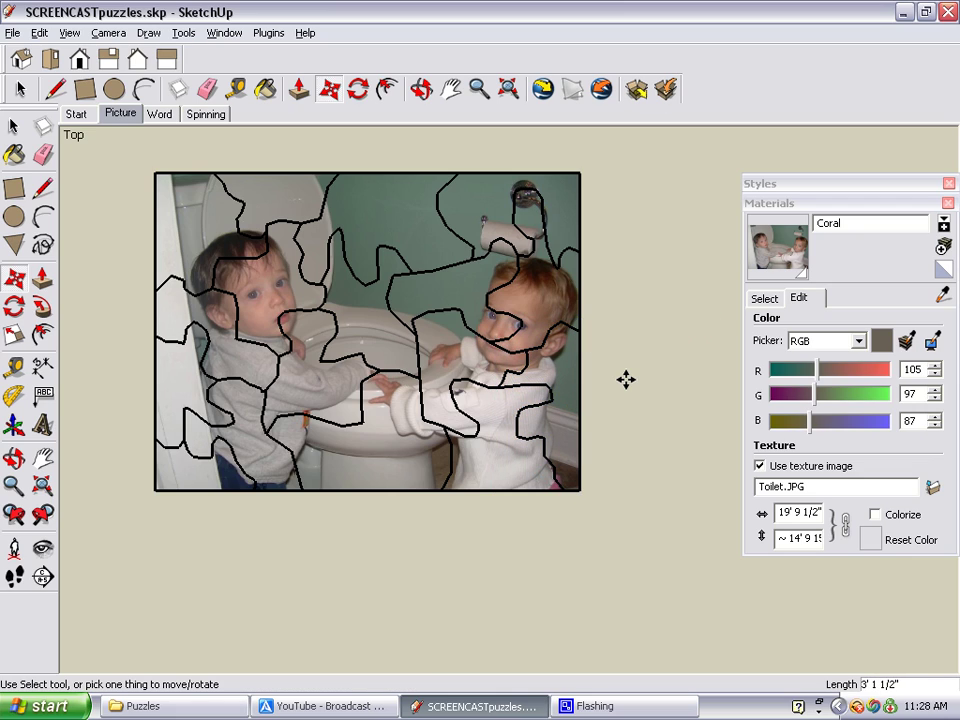
click(825, 202)
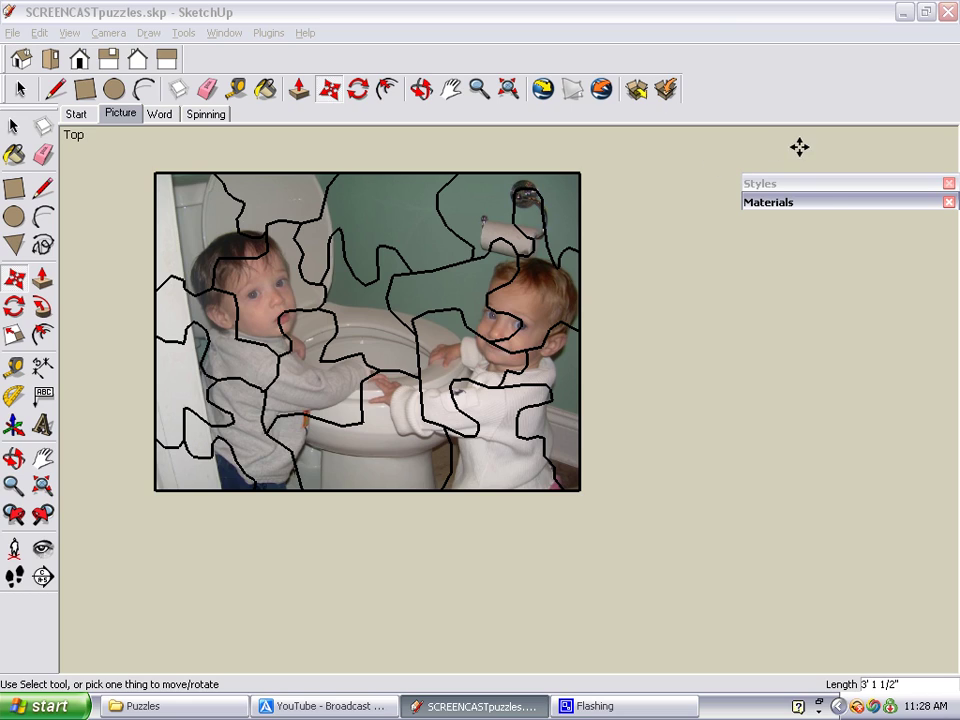
Step: Toggle the puzzle's edge display off and back on in Styles, then switch to the Word scene
click(834, 185)
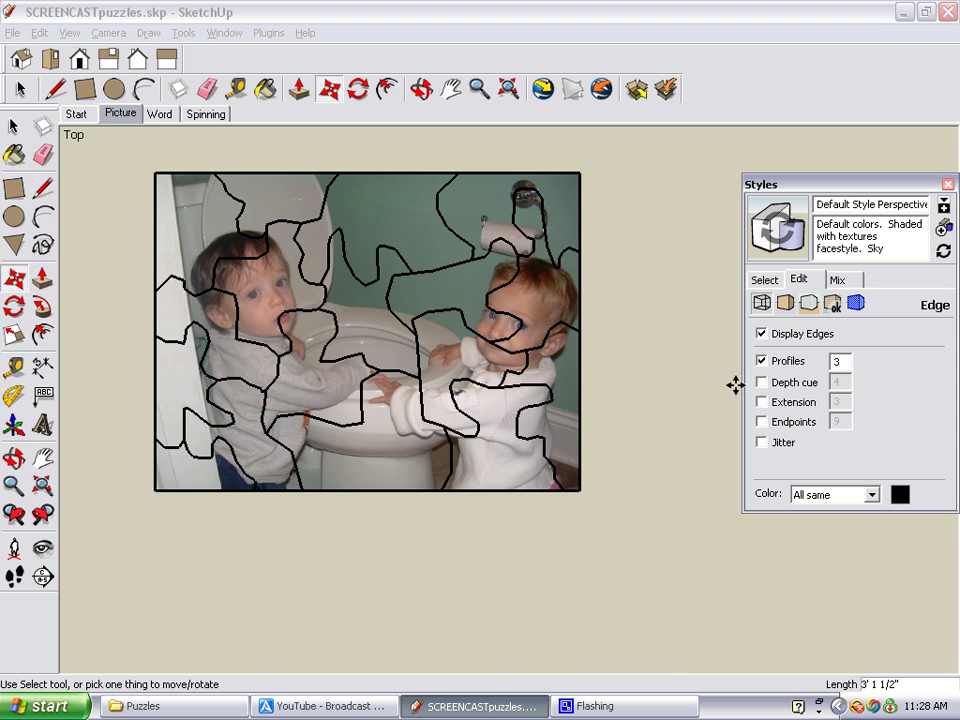
click(761, 361)
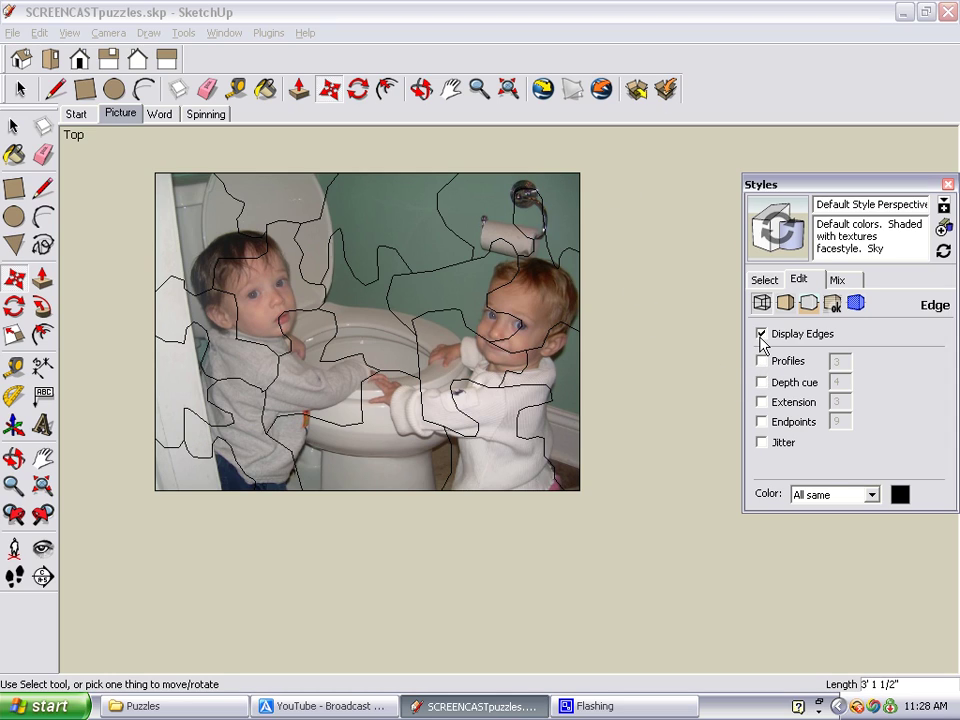
click(761, 334)
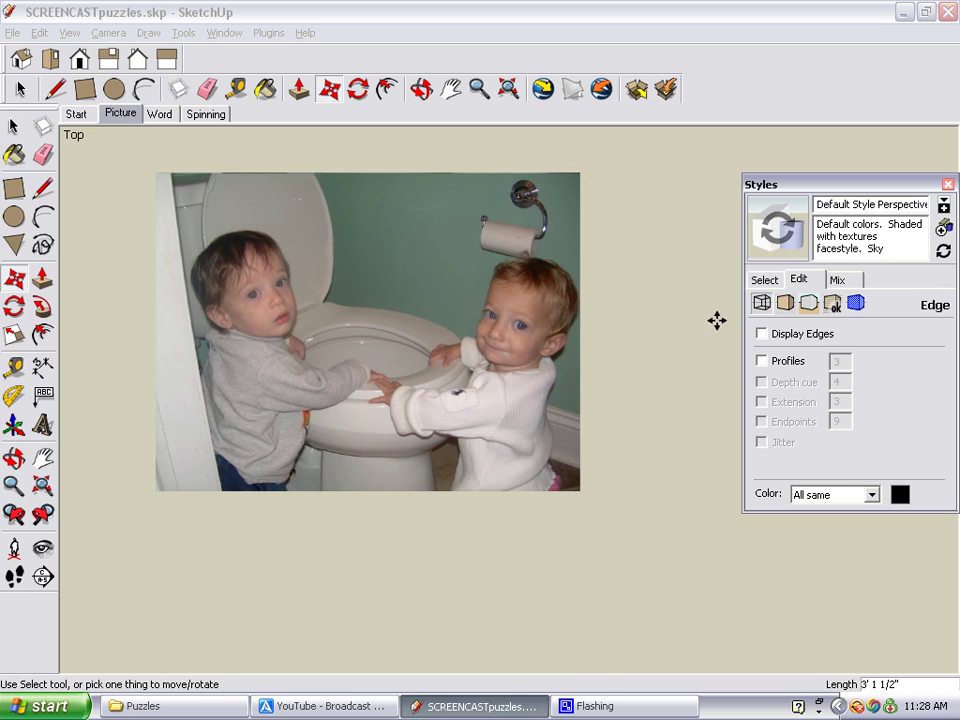
click(764, 338)
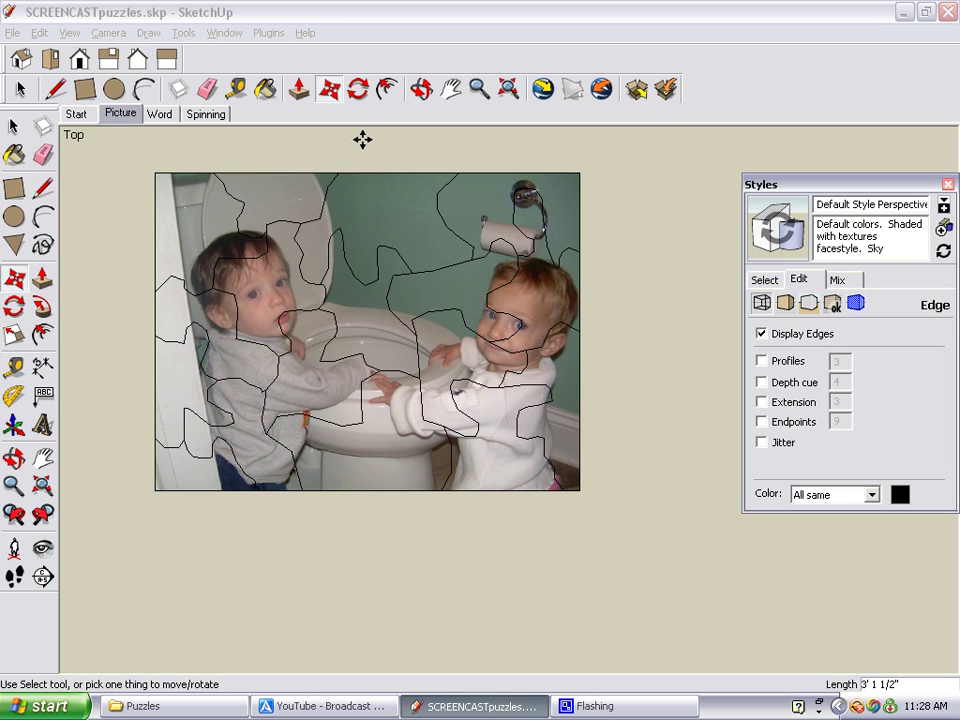
click(155, 117)
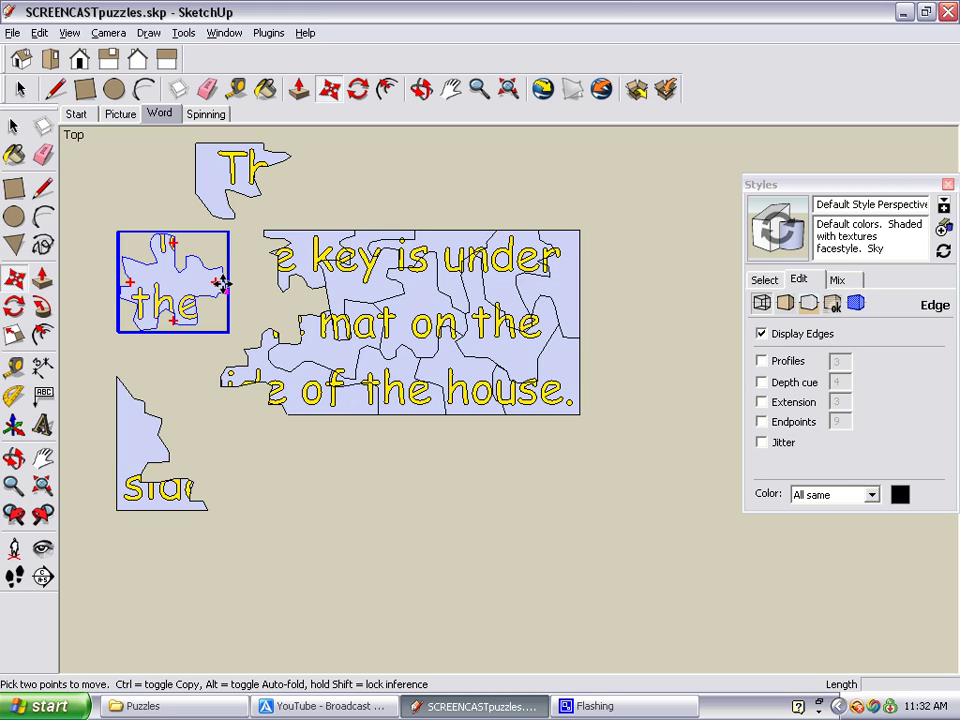
Step: Move the 'the' piece, the 'Th' corner piece and the last loose piece into the message
click(222, 287)
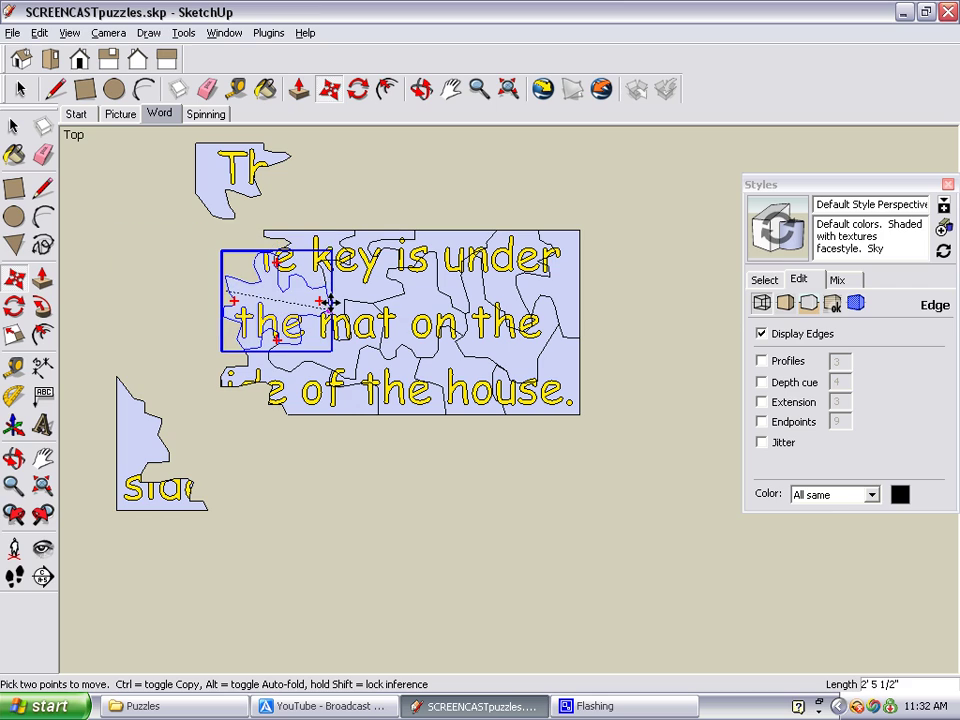
click(327, 311)
click(264, 144)
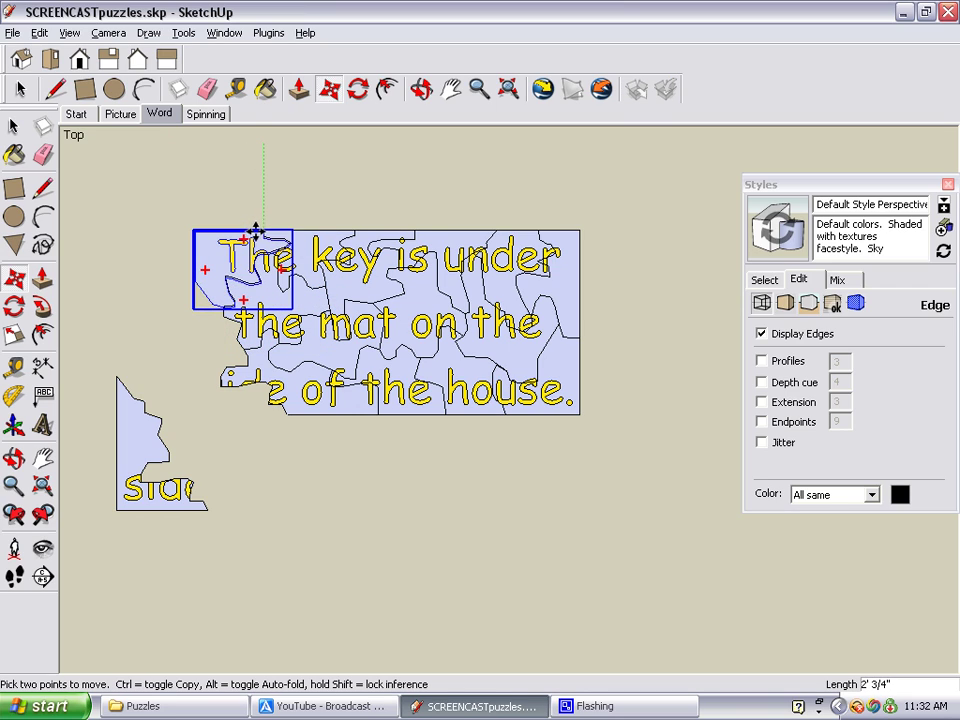
click(258, 231)
click(117, 377)
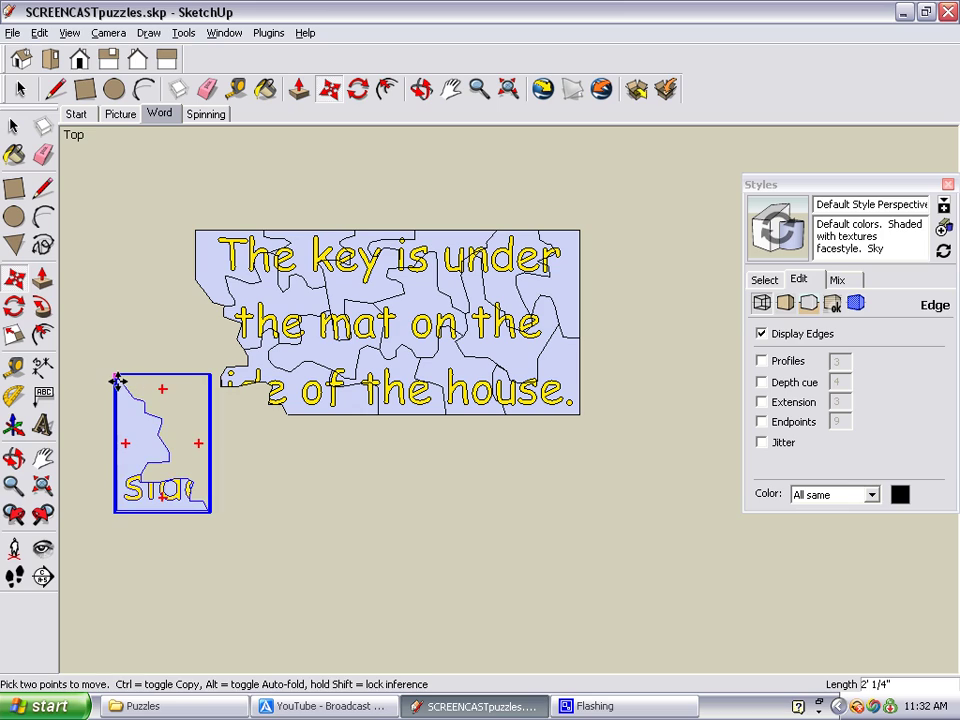
click(197, 279)
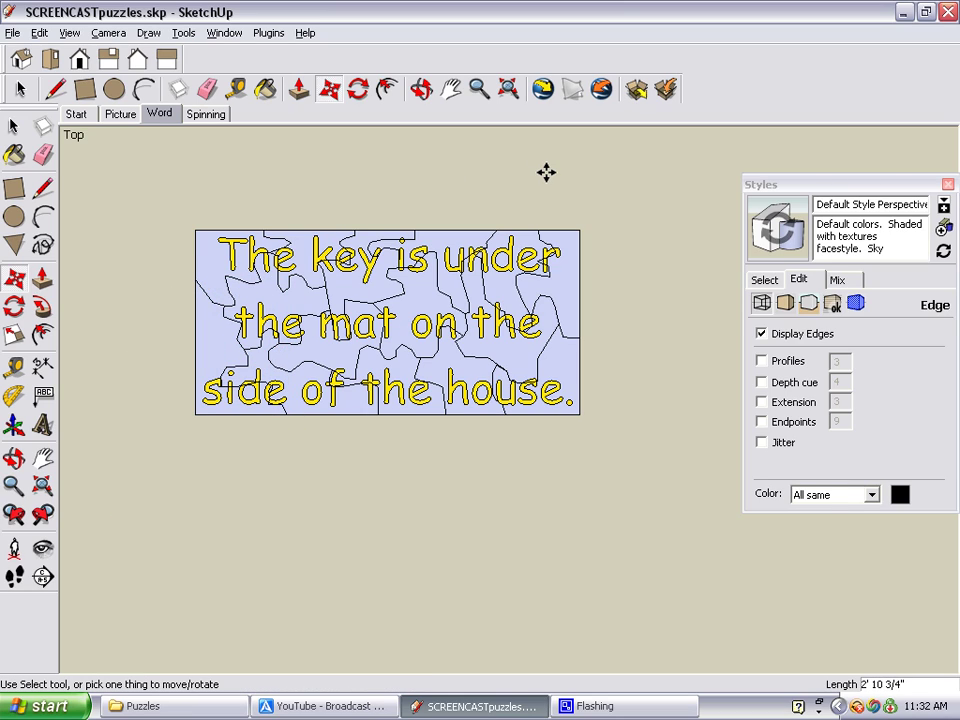
Step: Hide and re-show the piece outlines, then collapse the Styles tray
click(761, 334)
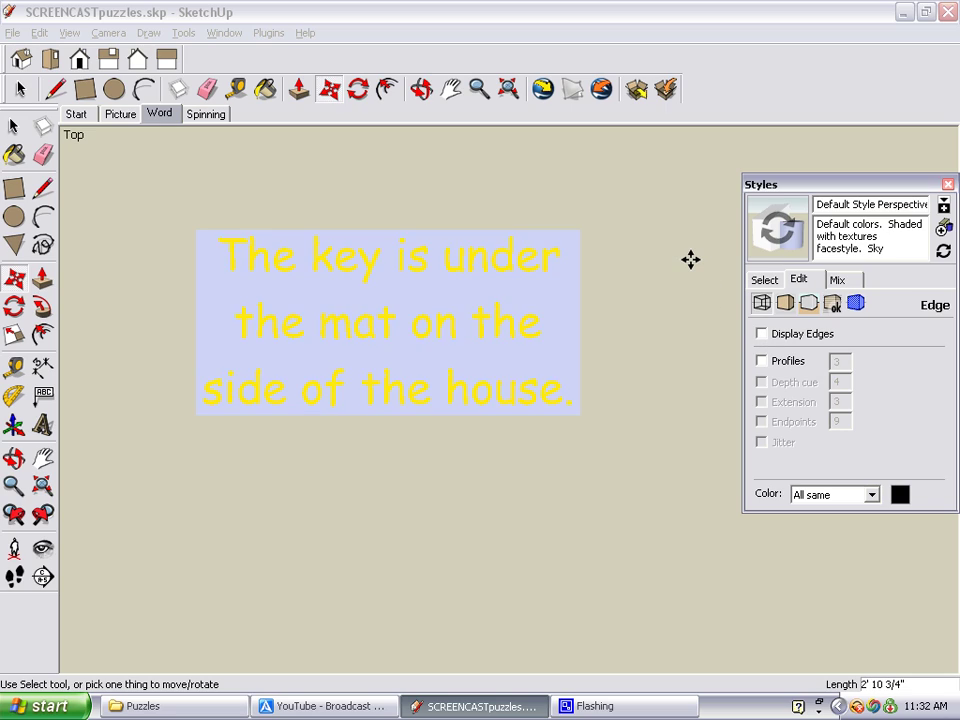
click(761, 334)
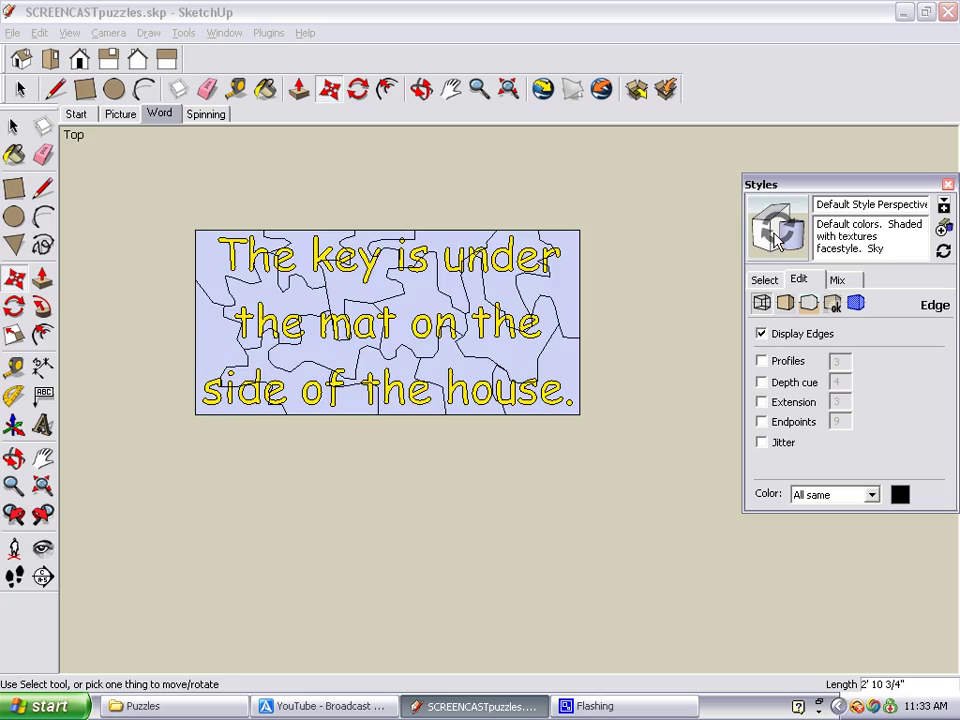
click(787, 185)
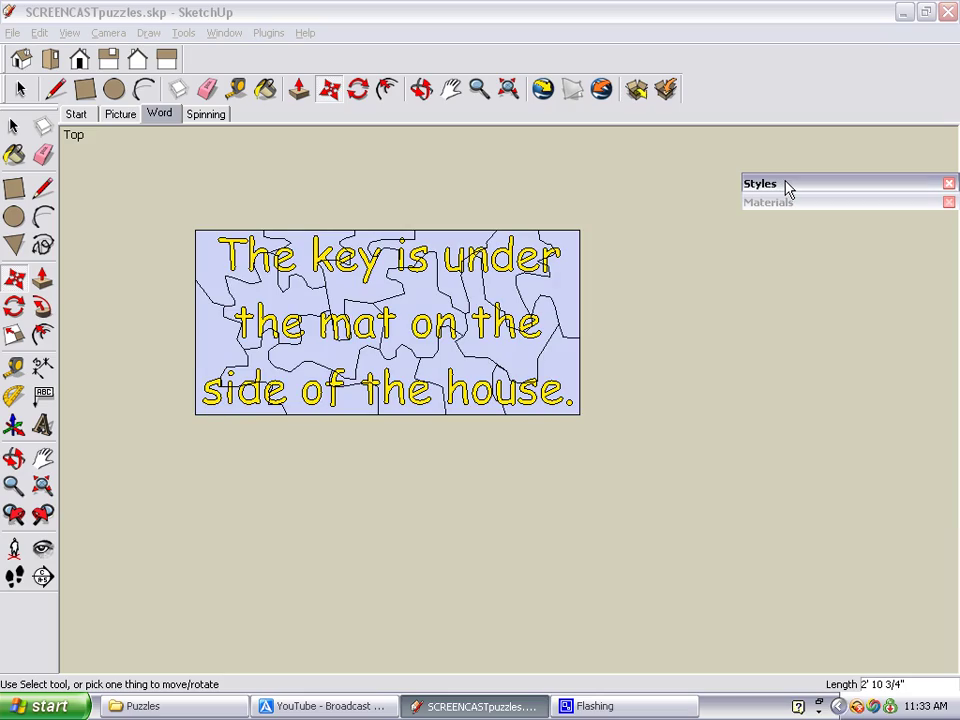
Step: Switch to the Spinning scene showing the jumbled eight-sided poem tube
click(207, 114)
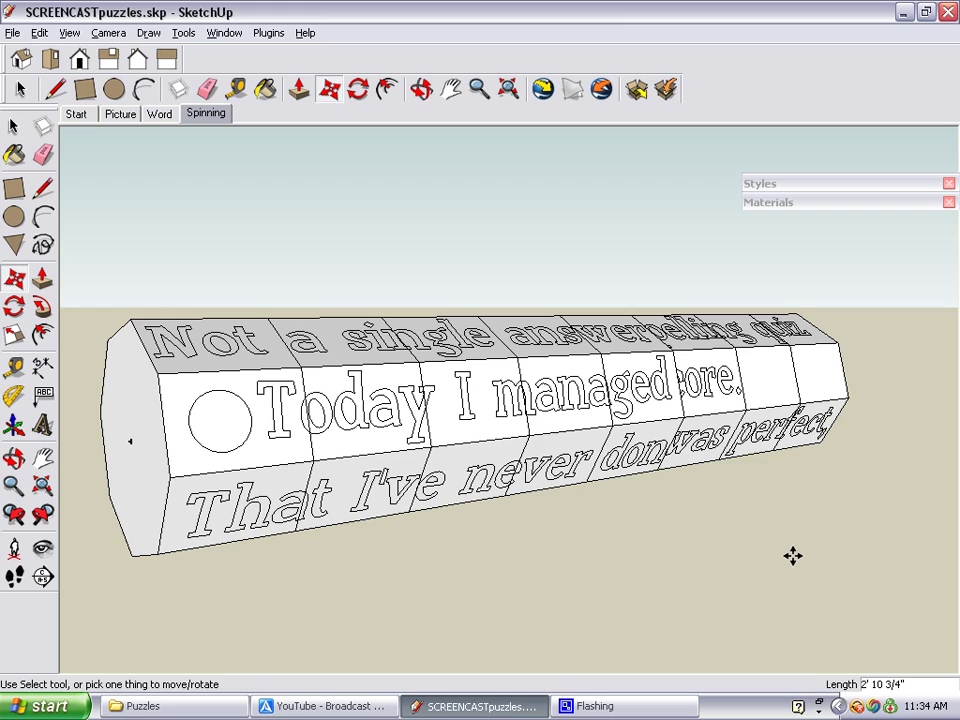
Step: Rotate a right-end tube segment 135° about the tube's end, then select the next segment
key(space)
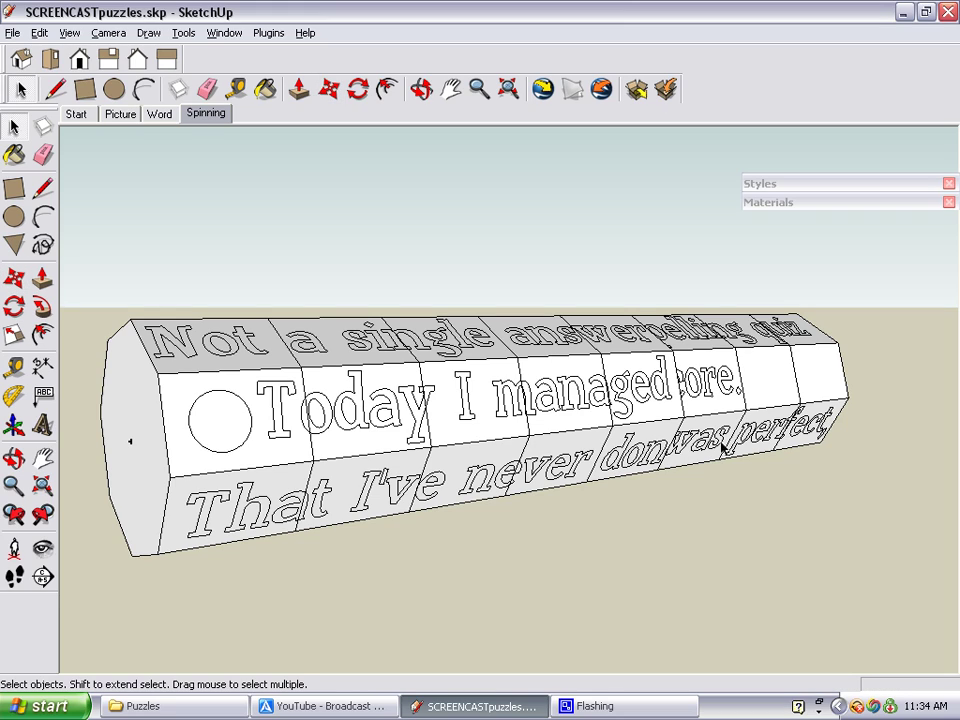
click(720, 396)
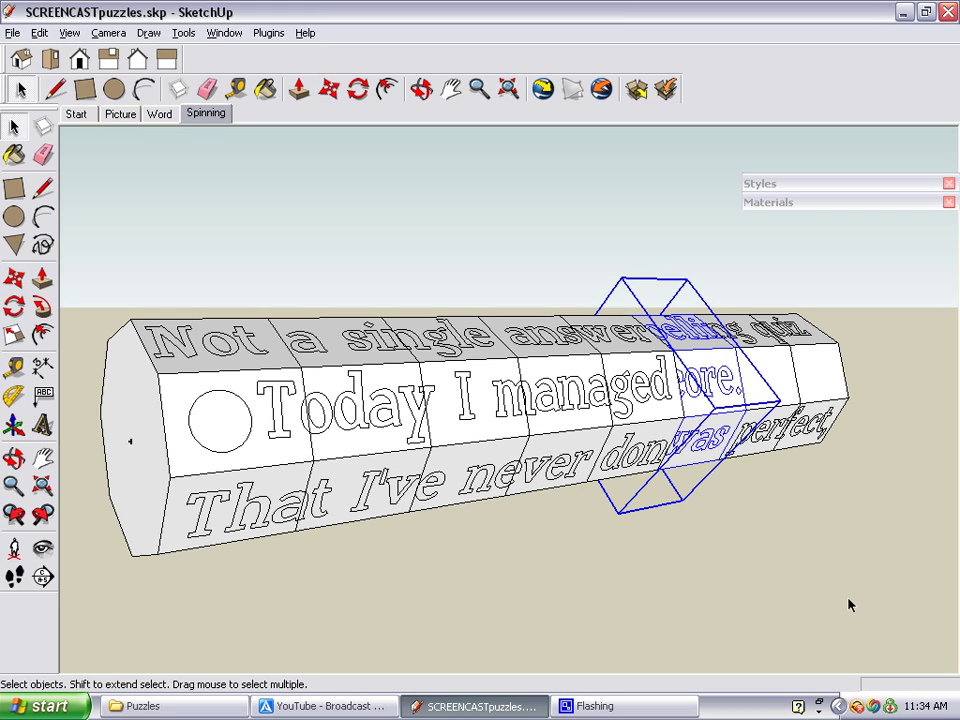
click(364, 98)
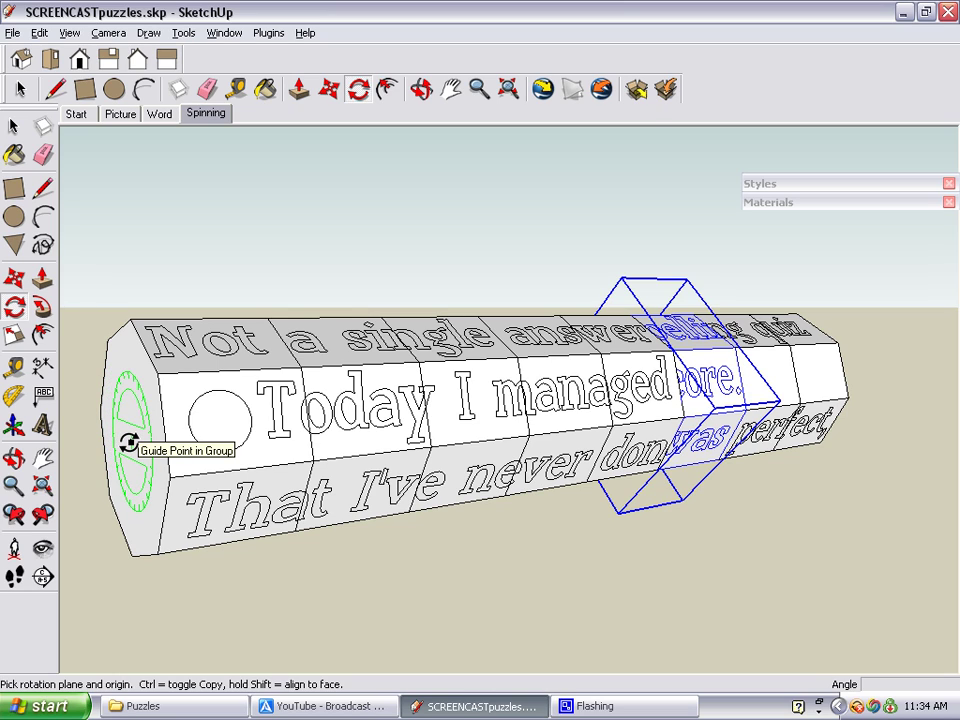
click(131, 441)
click(157, 373)
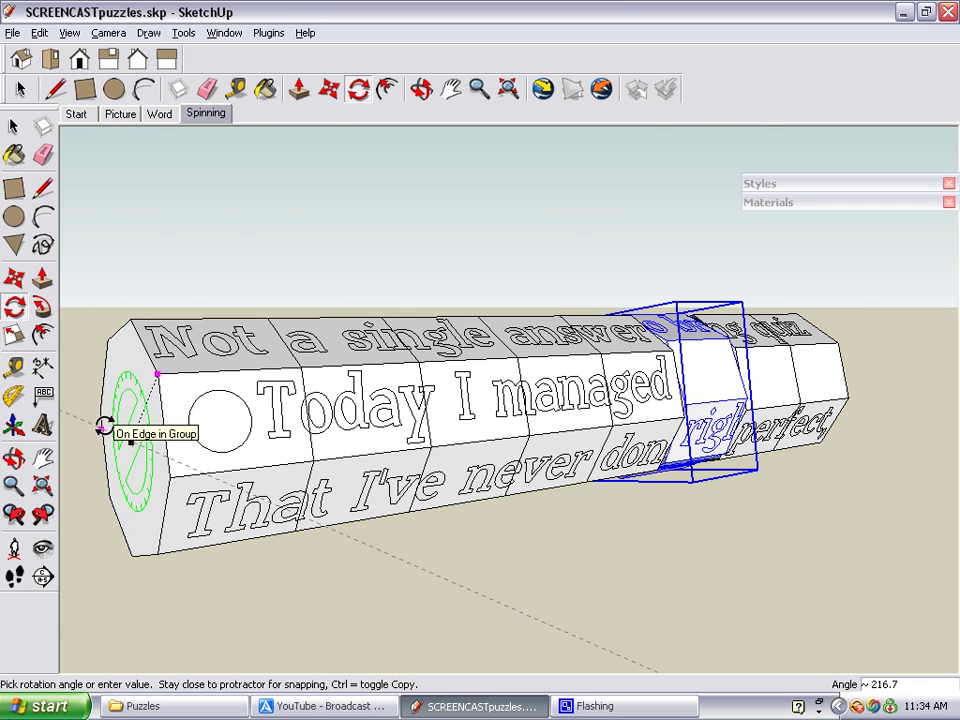
click(125, 545)
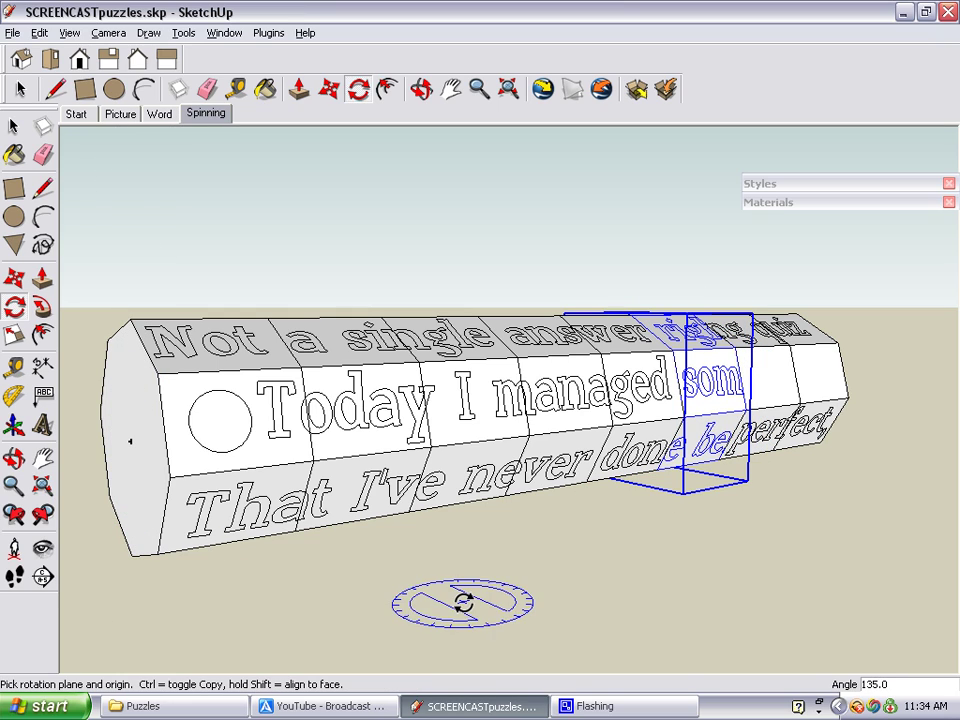
key(space)
click(773, 371)
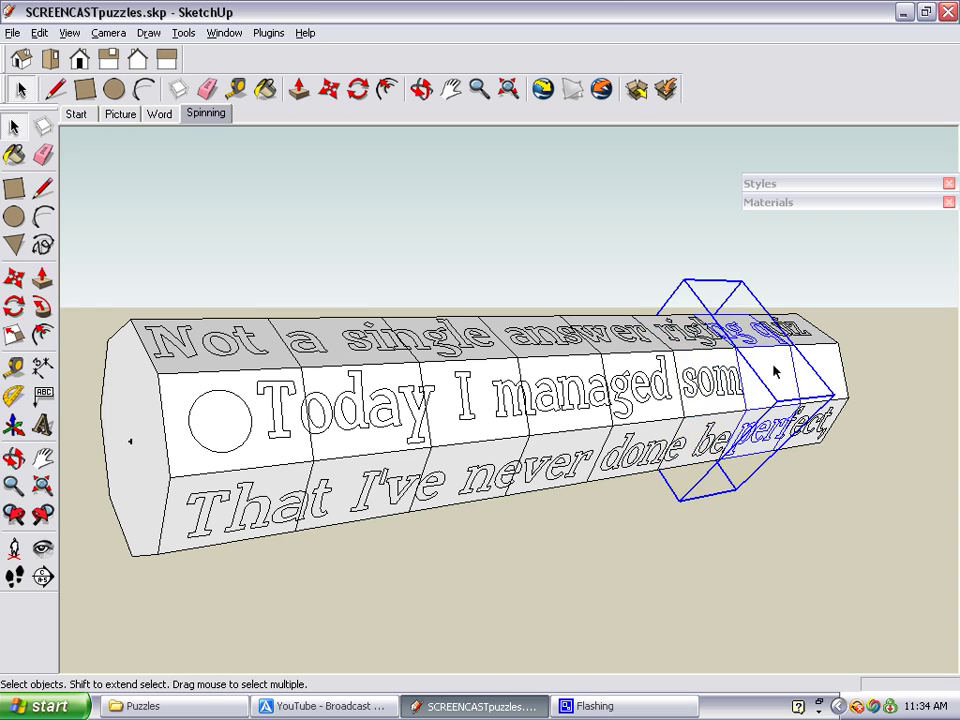
Step: Rotate the selected tube segment 225° around the tube's left-end axis
click(358, 89)
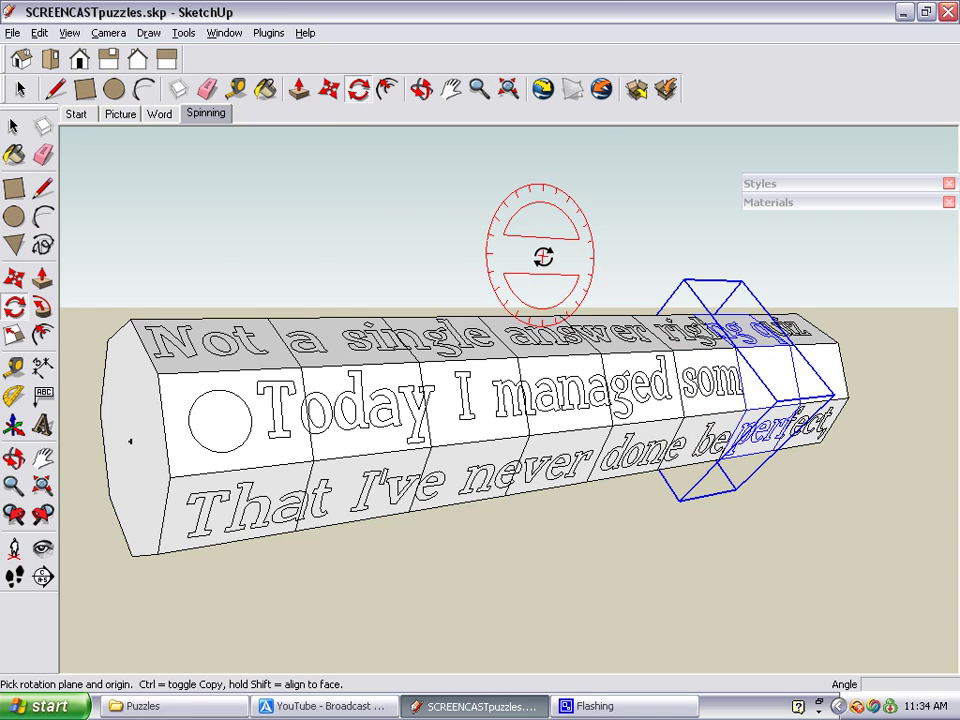
click(131, 441)
click(157, 373)
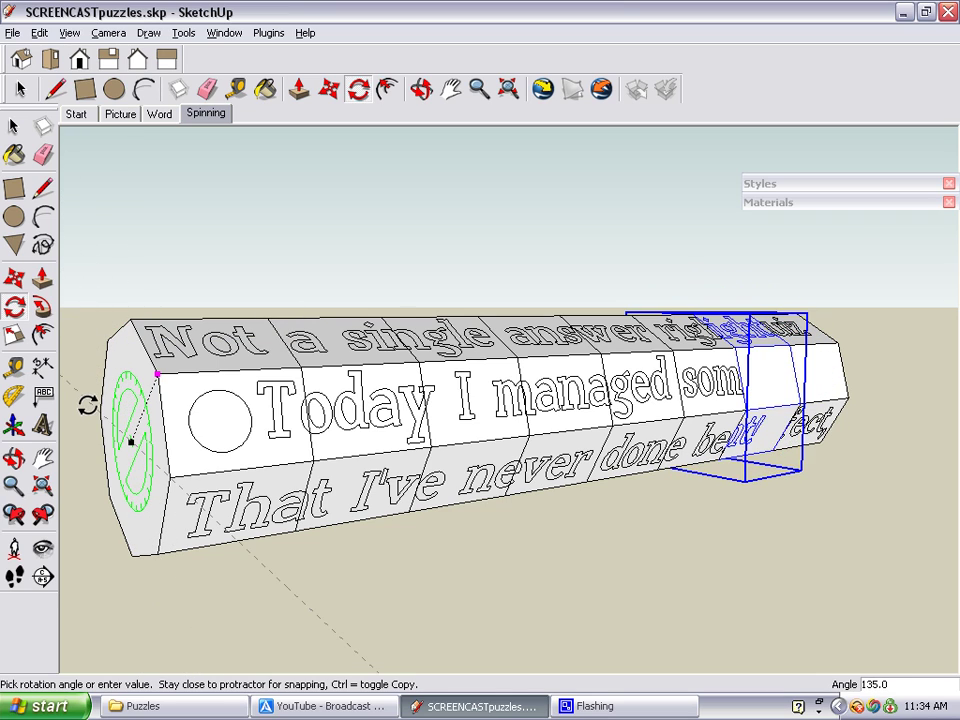
click(131, 522)
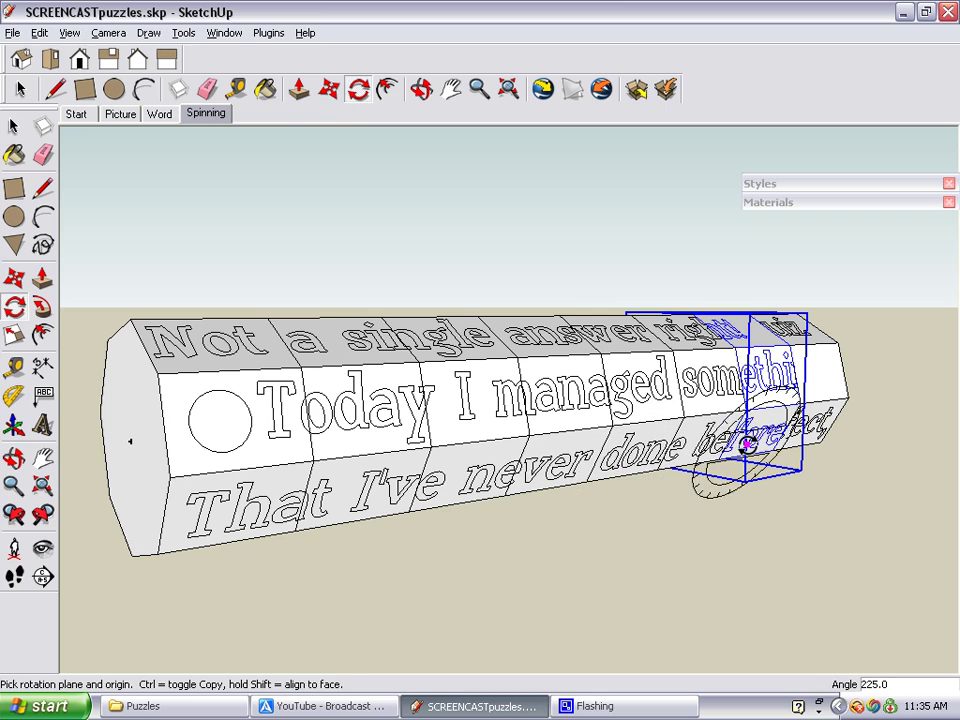
key(space)
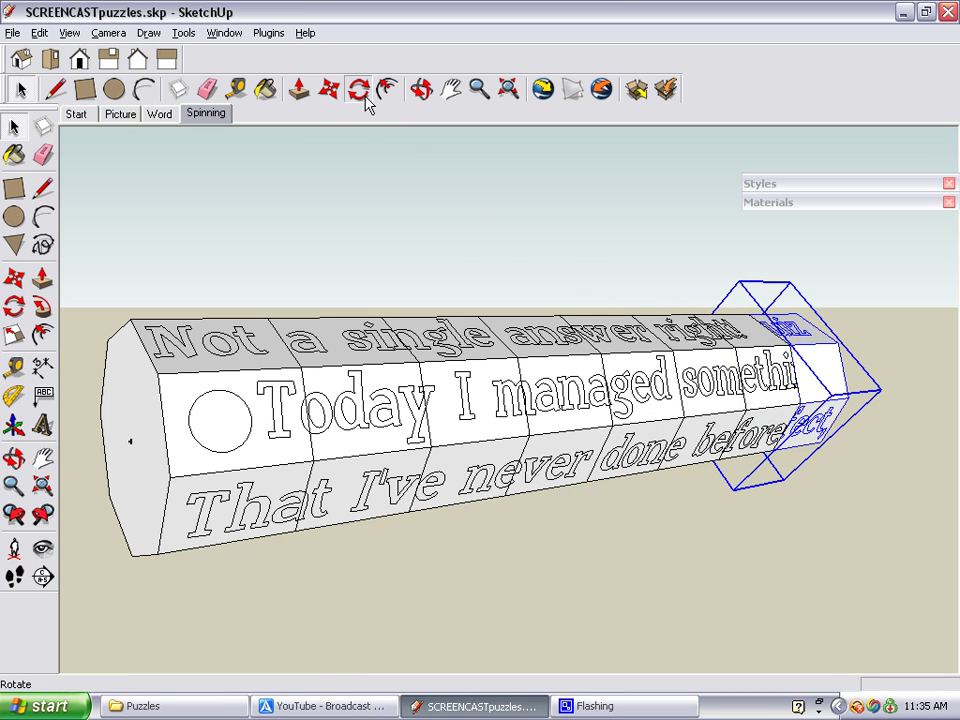
Step: Rotate the final end segment 135° around the tube axis to complete the alignment
click(361, 92)
click(131, 441)
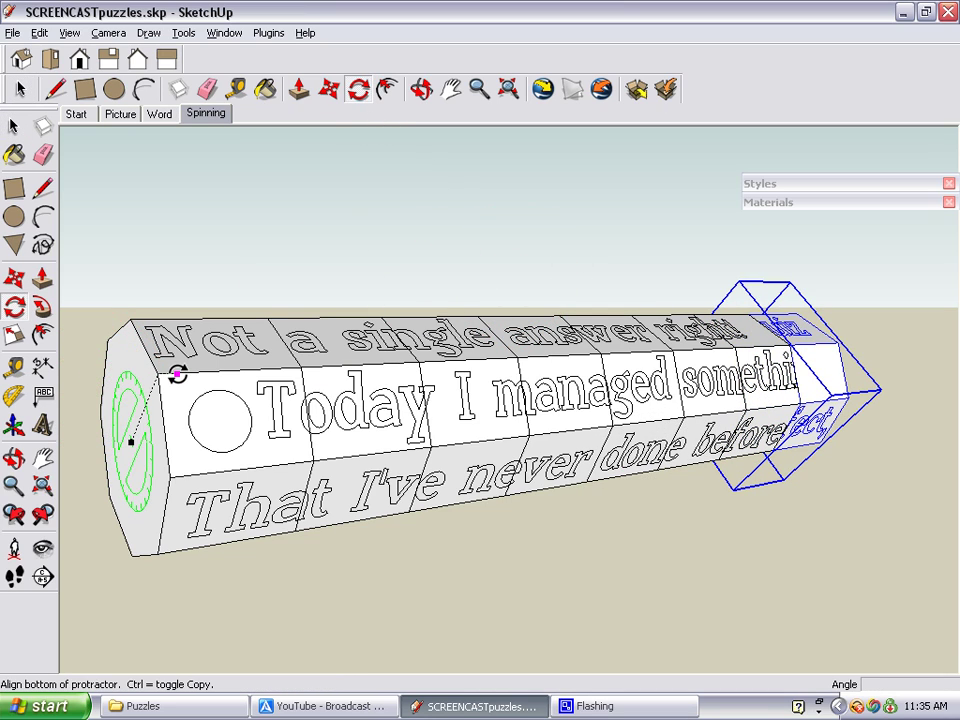
click(172, 373)
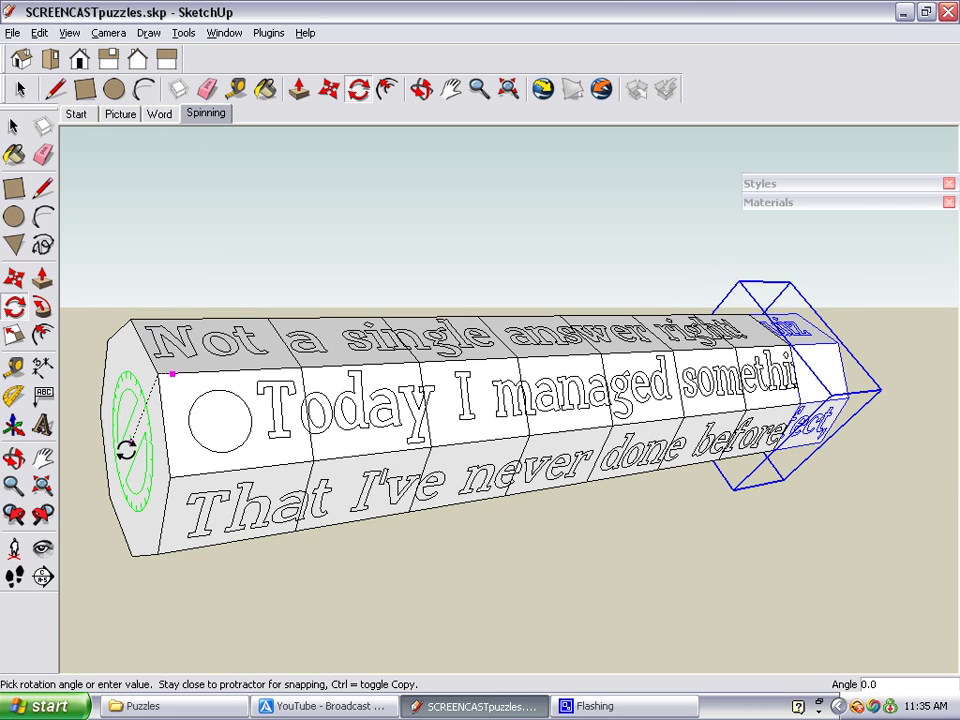
click(133, 546)
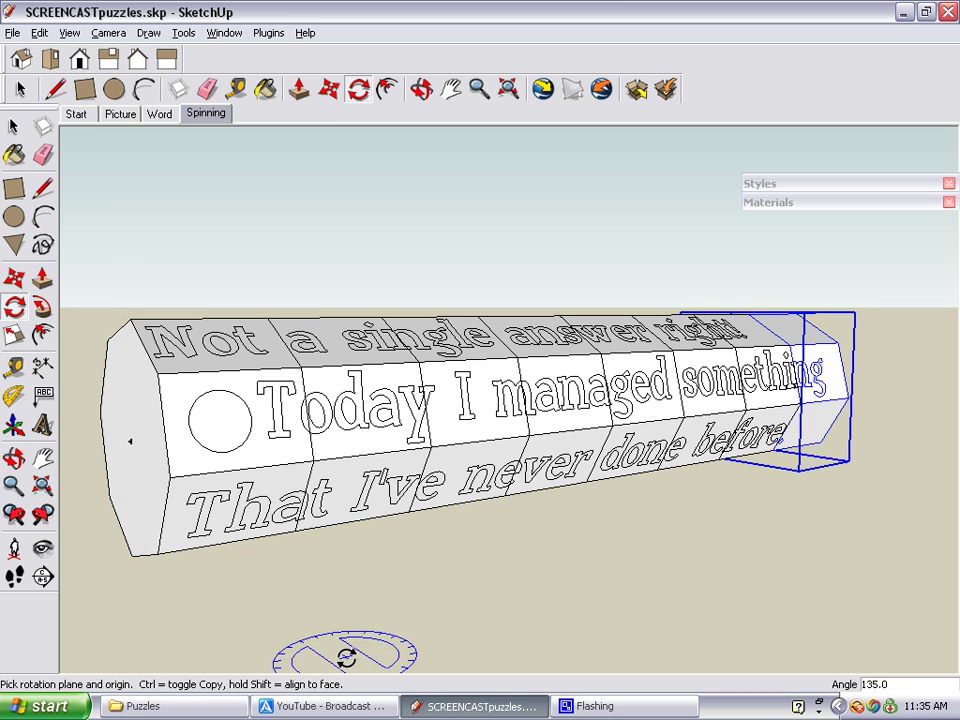
key(space)
Step: Deselect everything and orbit the view upward toward another face of the tube
click(541, 600)
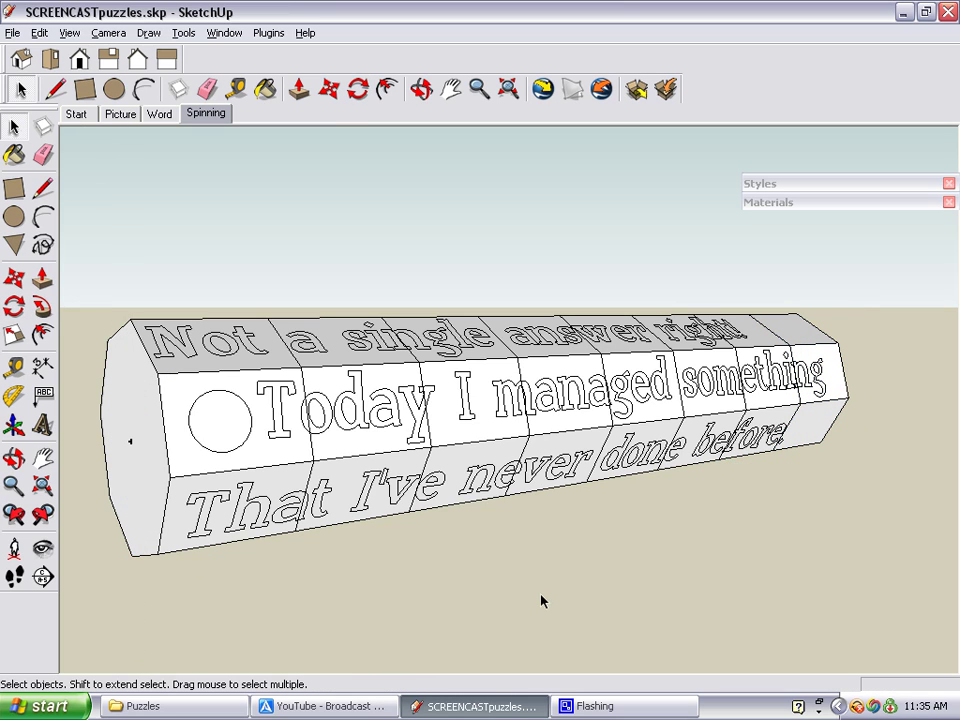
key(o)
drag(541, 600, 551, 382)
Step: Return to Select with the tilted view showing 'I took my weekly spelling quiz'
key(space)
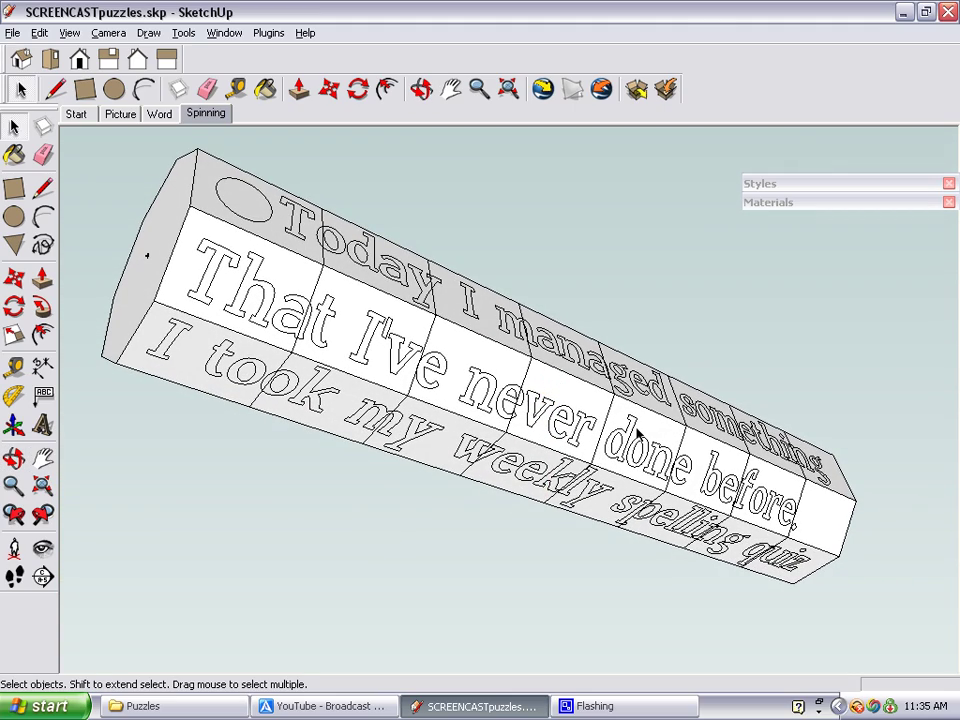